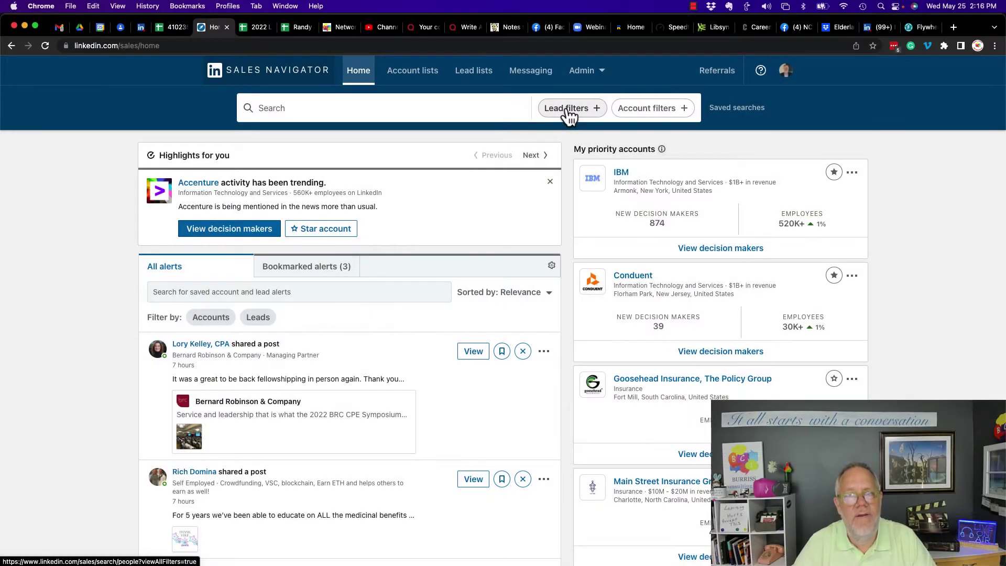
Open all lead filters and exclude IBM as both current and past company.
click(569, 114)
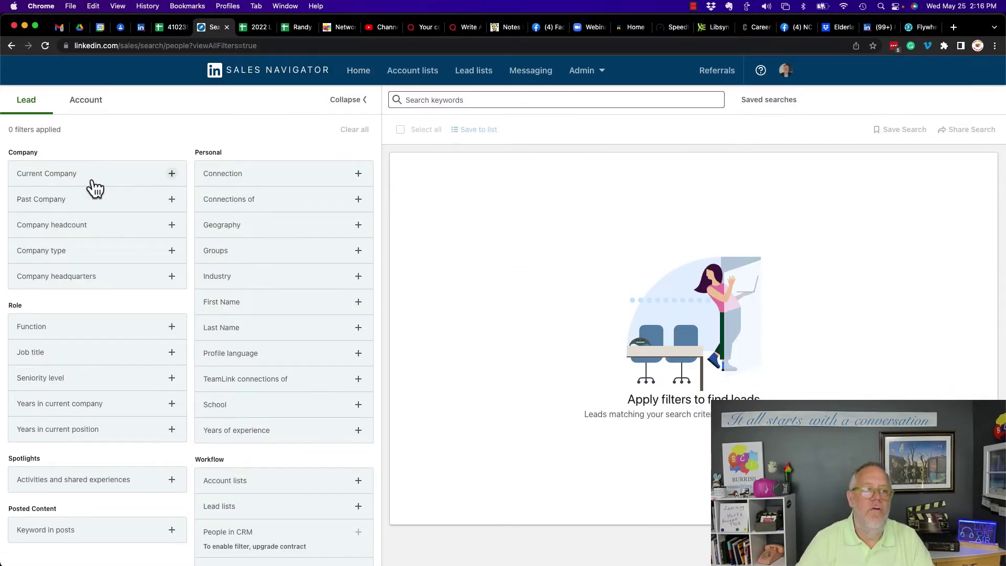
click(62, 190)
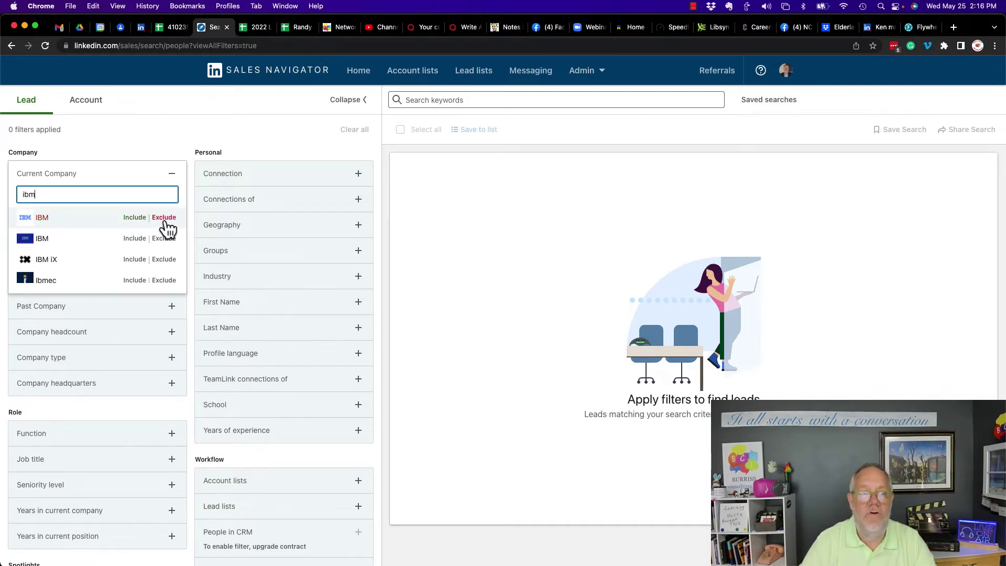
click(165, 220)
click(74, 245)
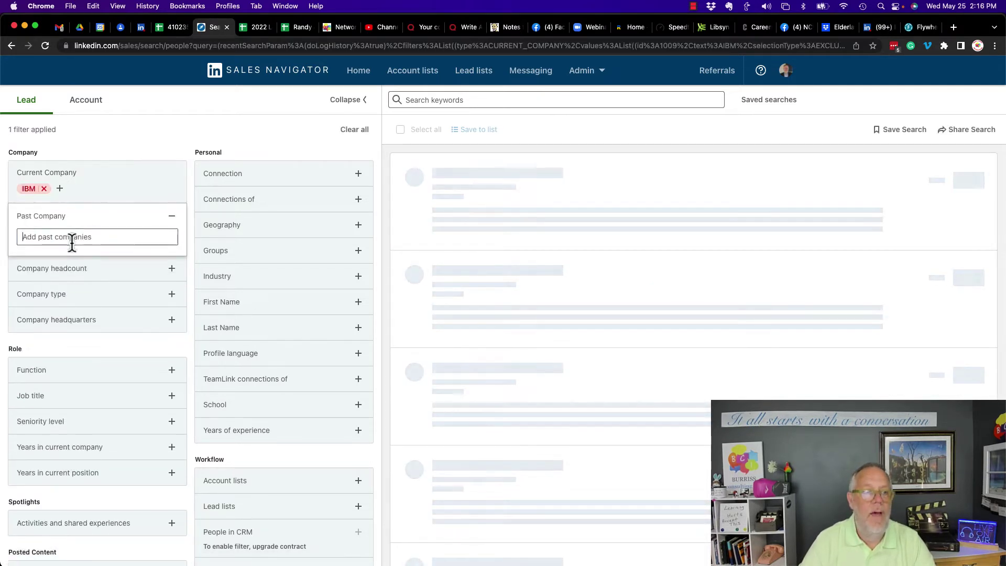
text(IBM)
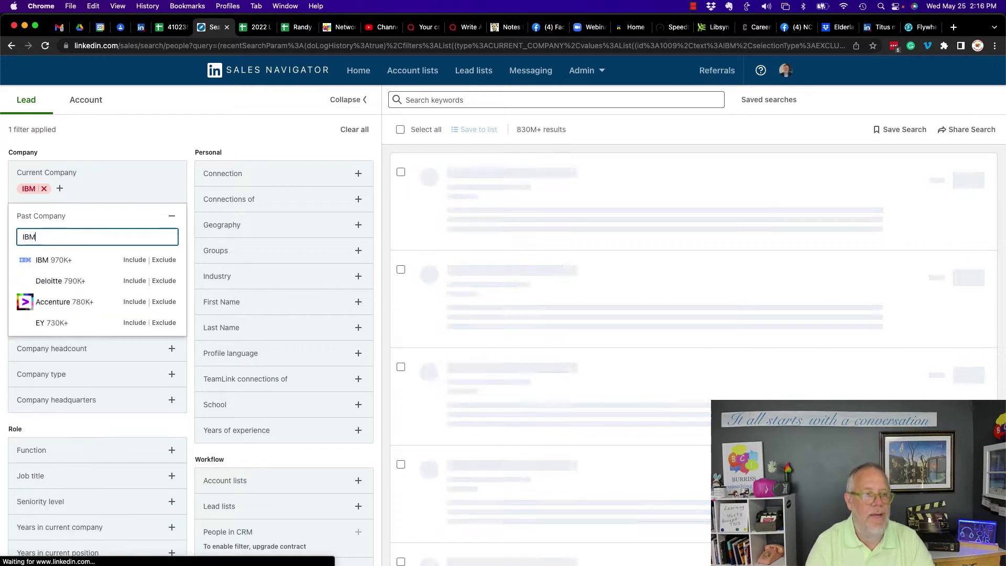
click(166, 260)
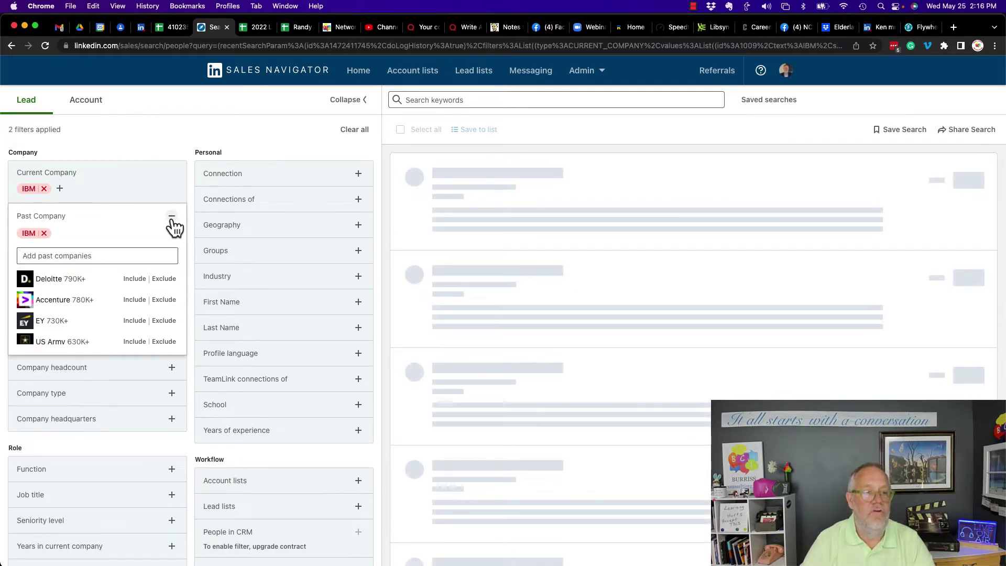
click(171, 217)
Try Self-employed headcount and Public Company type filters, then remove both again.
click(100, 262)
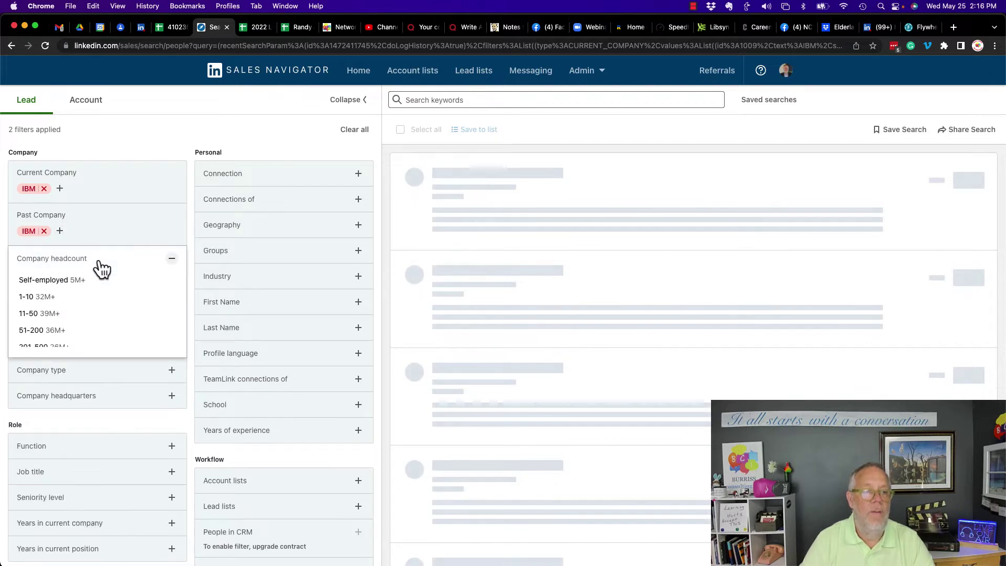
click(74, 281)
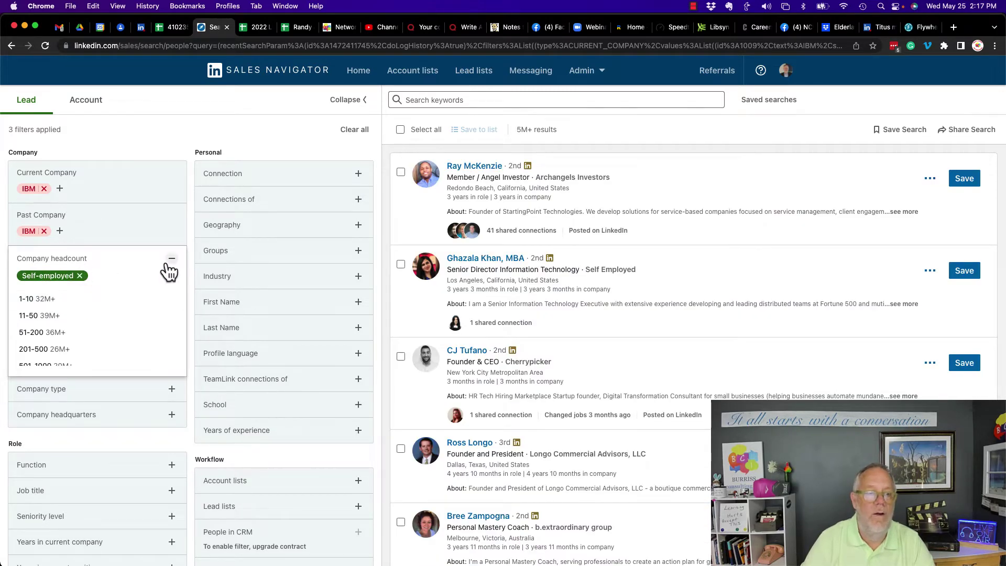
click(80, 277)
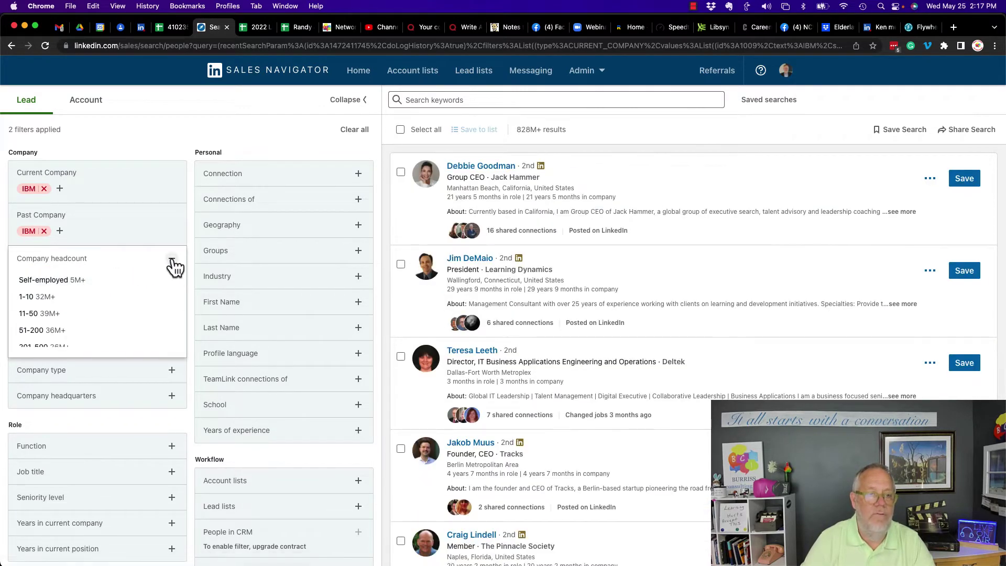
click(172, 258)
click(96, 293)
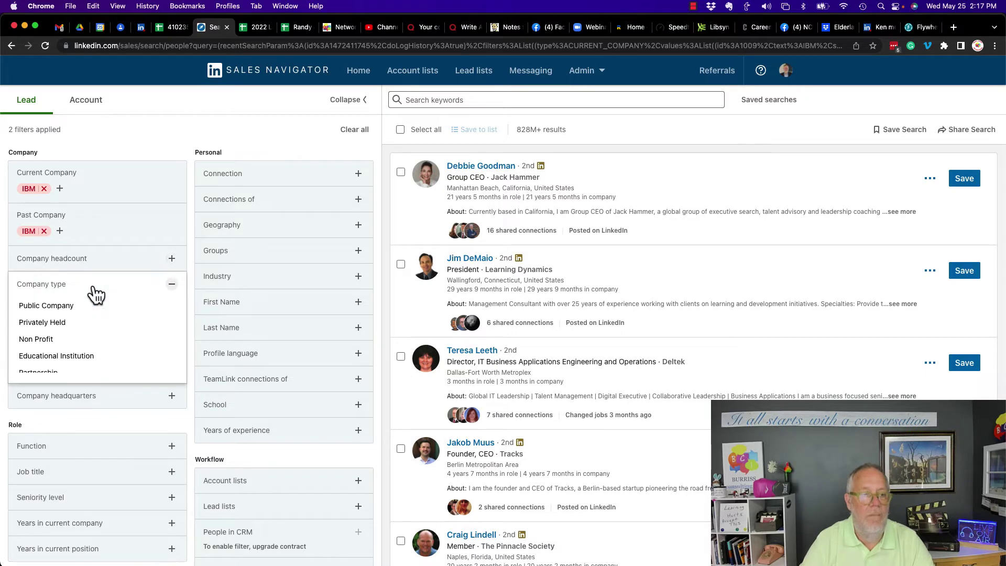
click(70, 308)
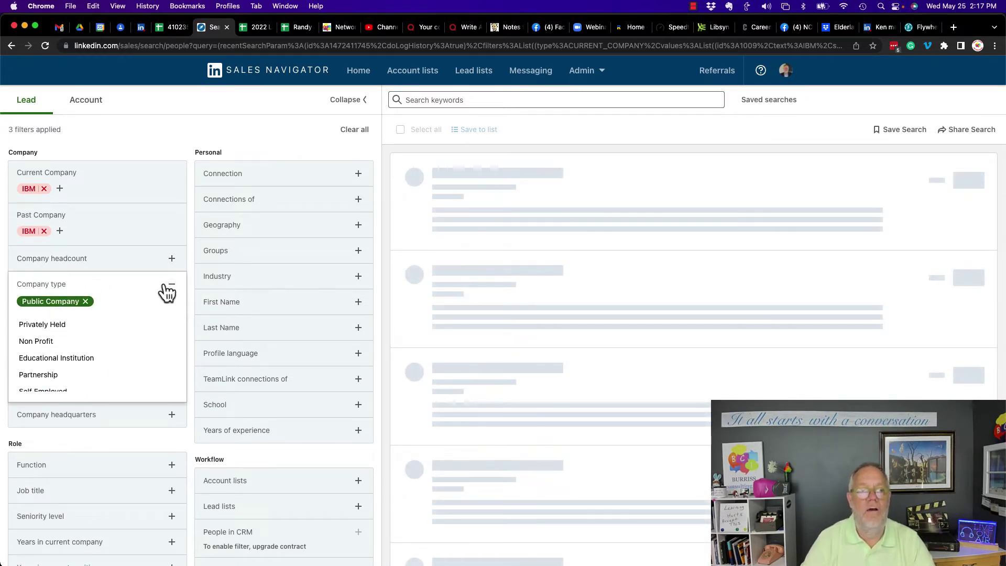
click(85, 303)
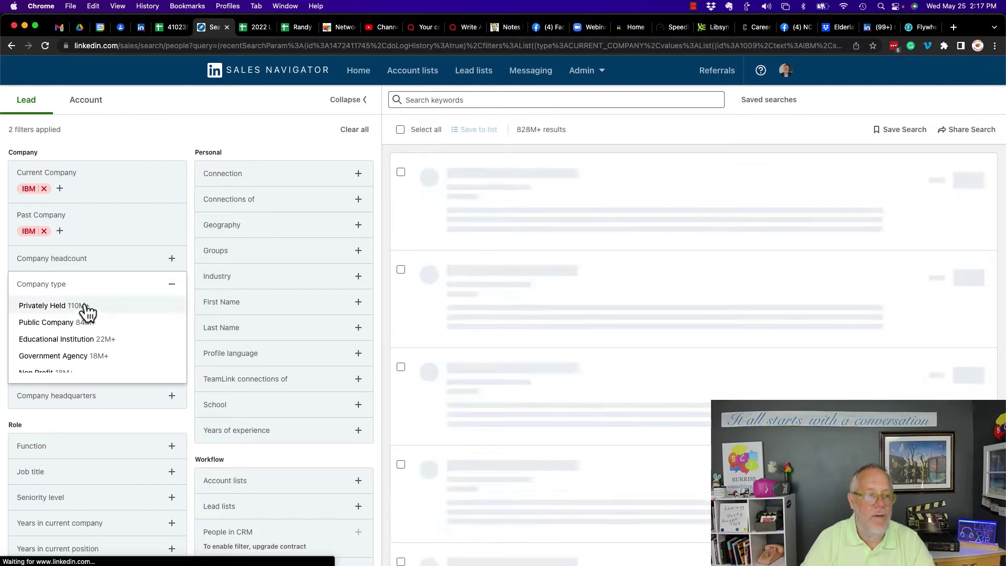
click(171, 285)
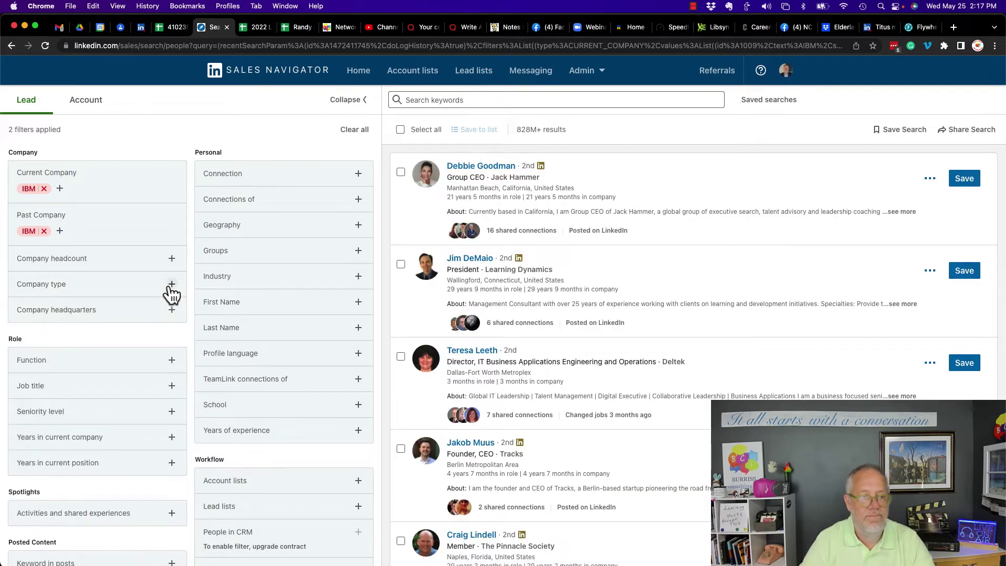
Exclude North America company headquarters and the Operations function.
click(115, 315)
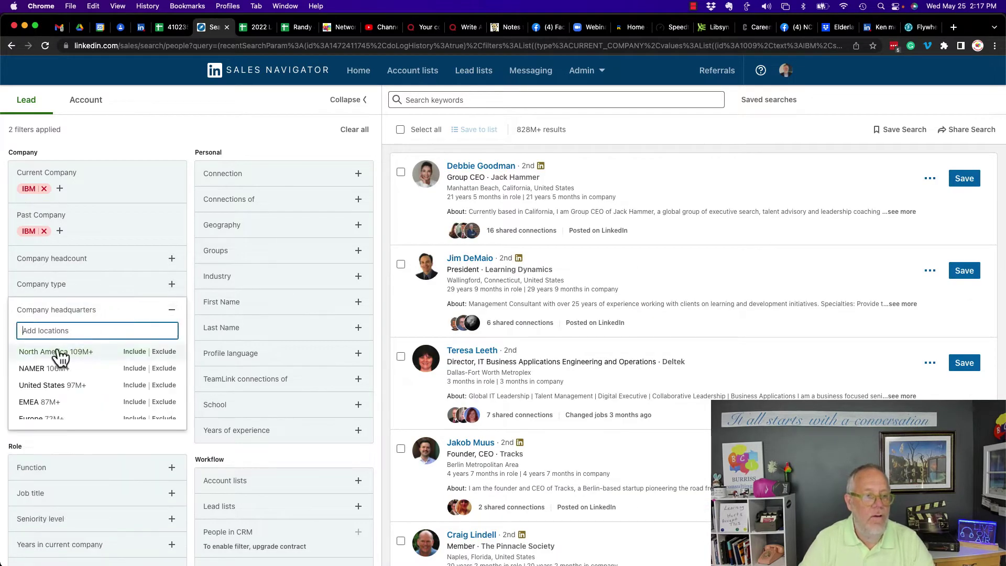
click(163, 352)
click(168, 309)
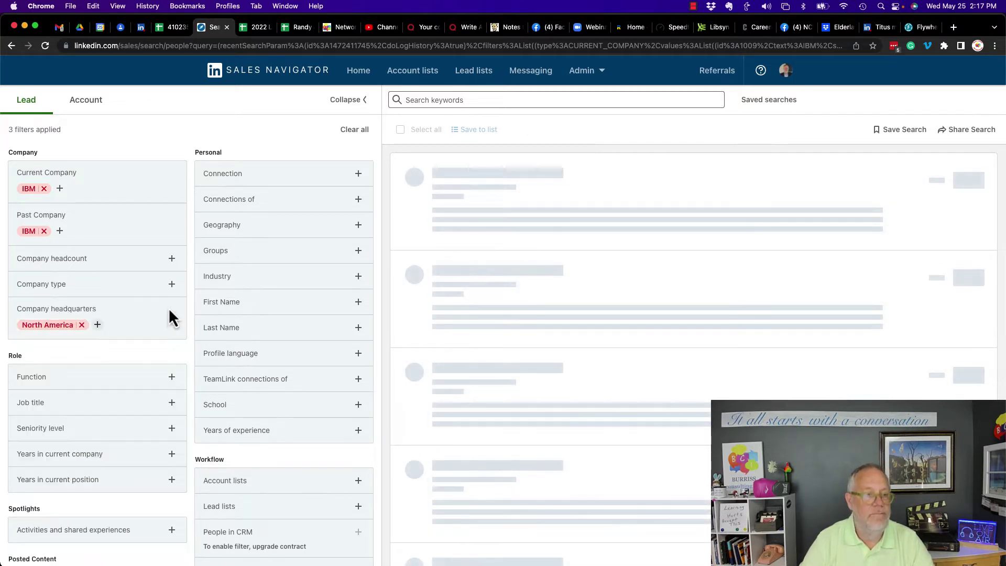
click(61, 383)
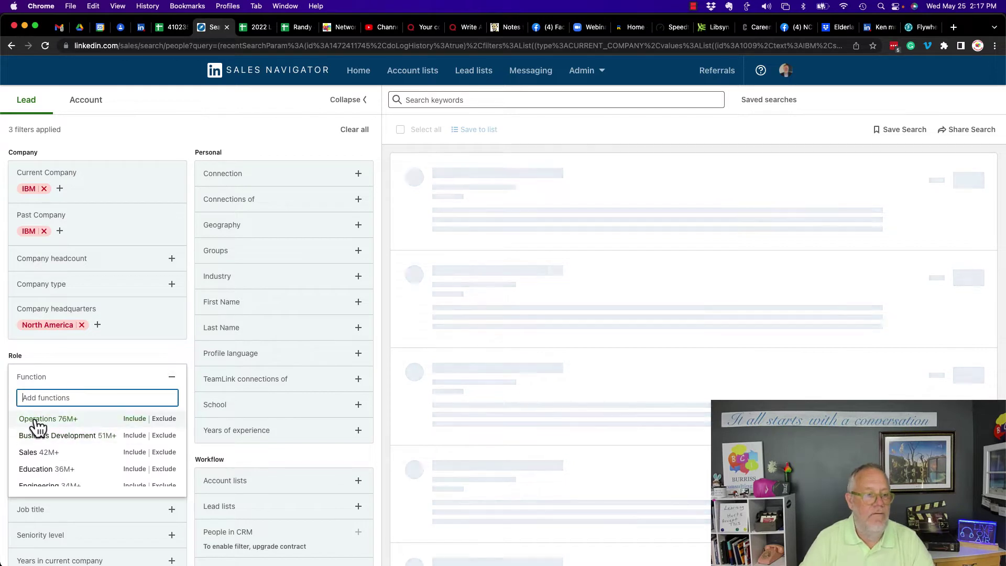
click(163, 419)
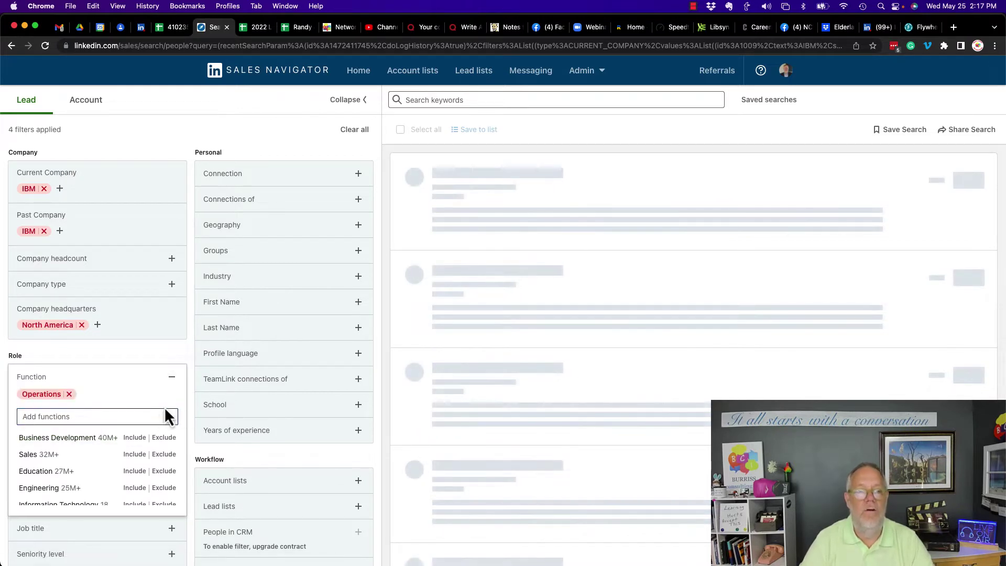
click(170, 377)
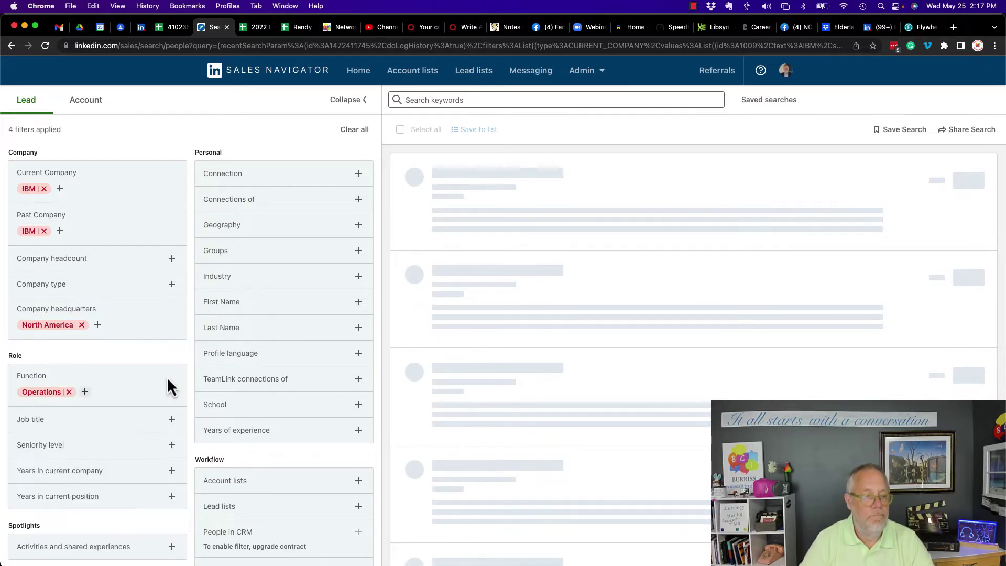
Exclude the Administrative Assistant job title and Entry seniority level.
click(60, 427)
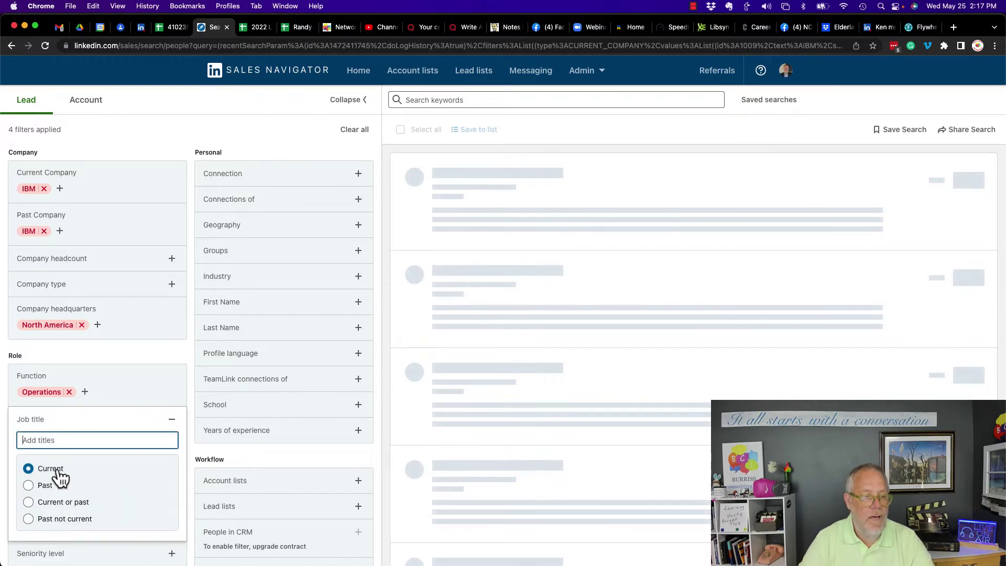
text(Adminis)
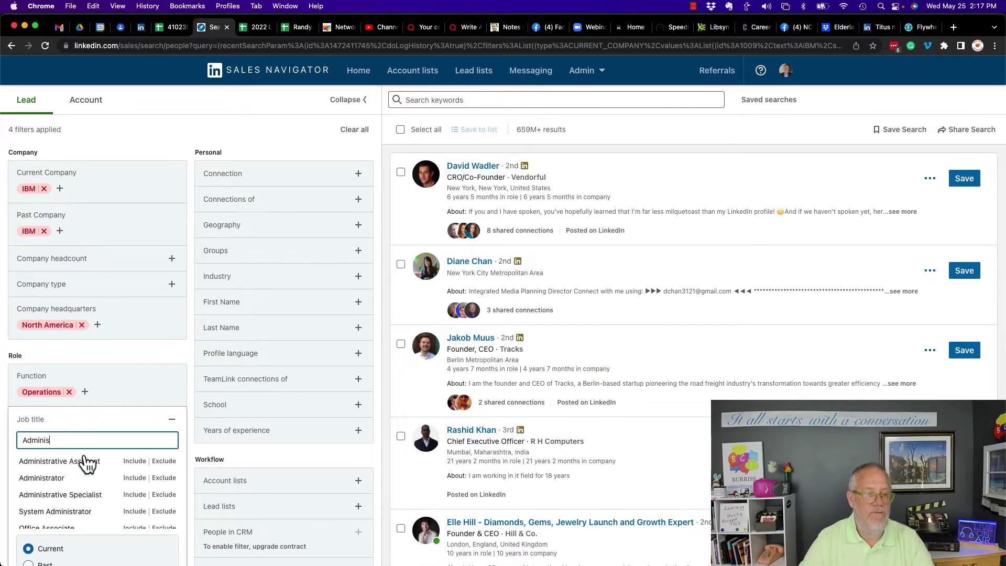
click(86, 464)
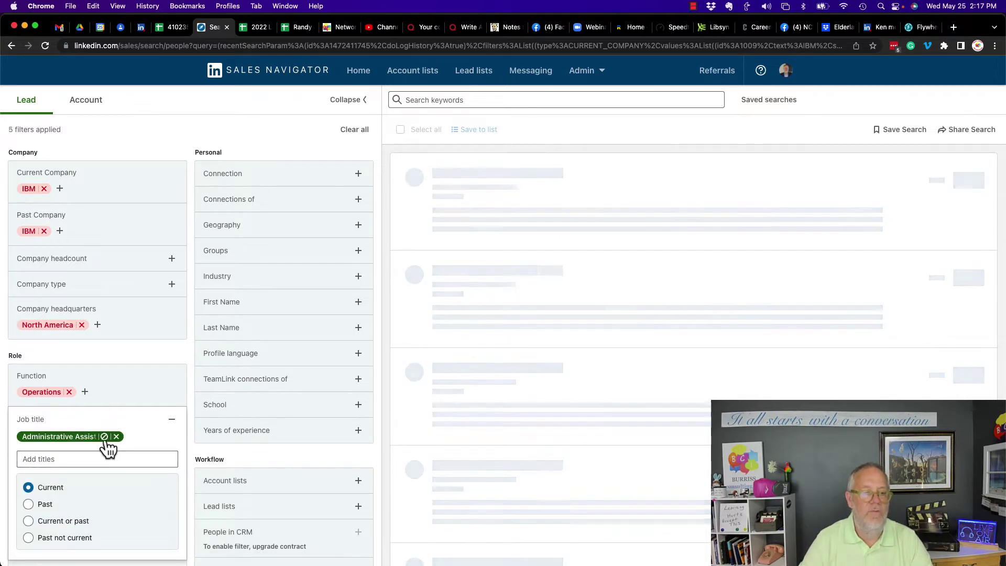
click(172, 420)
scroll(175, 420, down, 3)
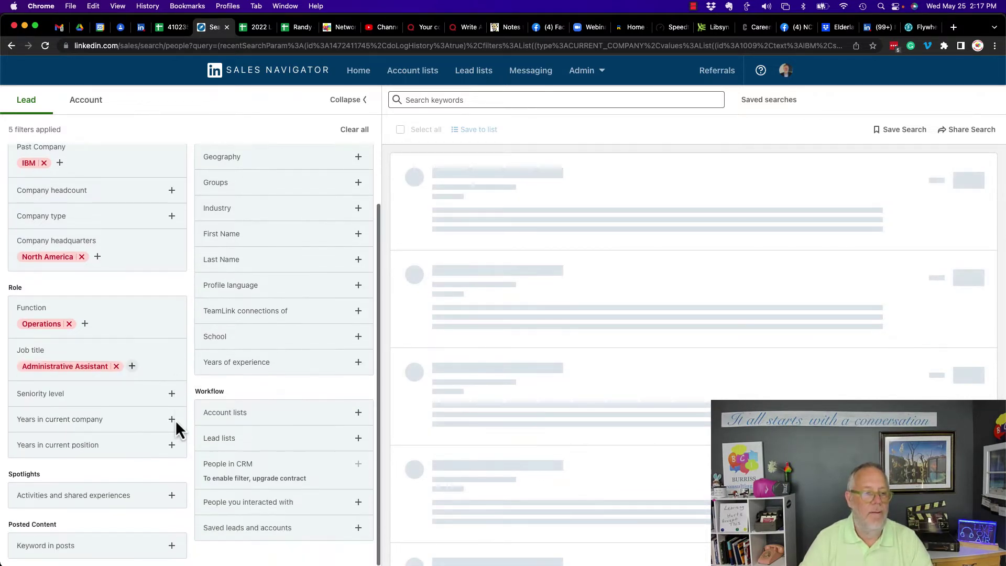
click(62, 402)
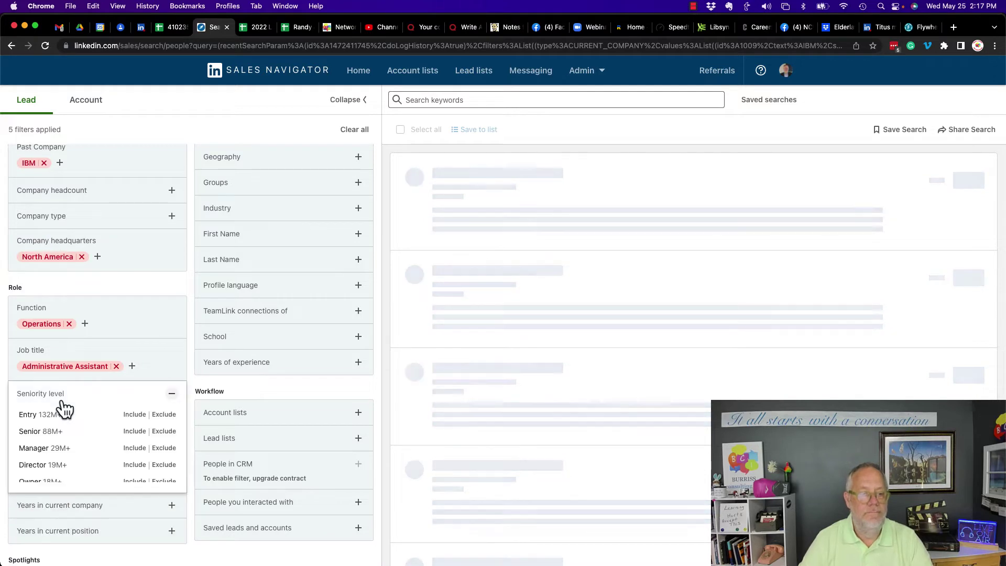
click(162, 416)
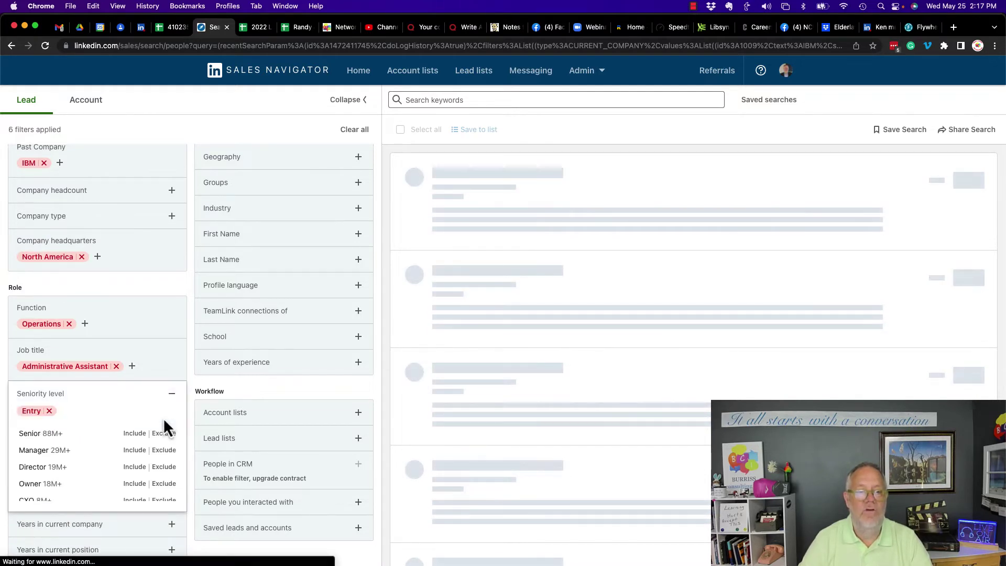
click(171, 393)
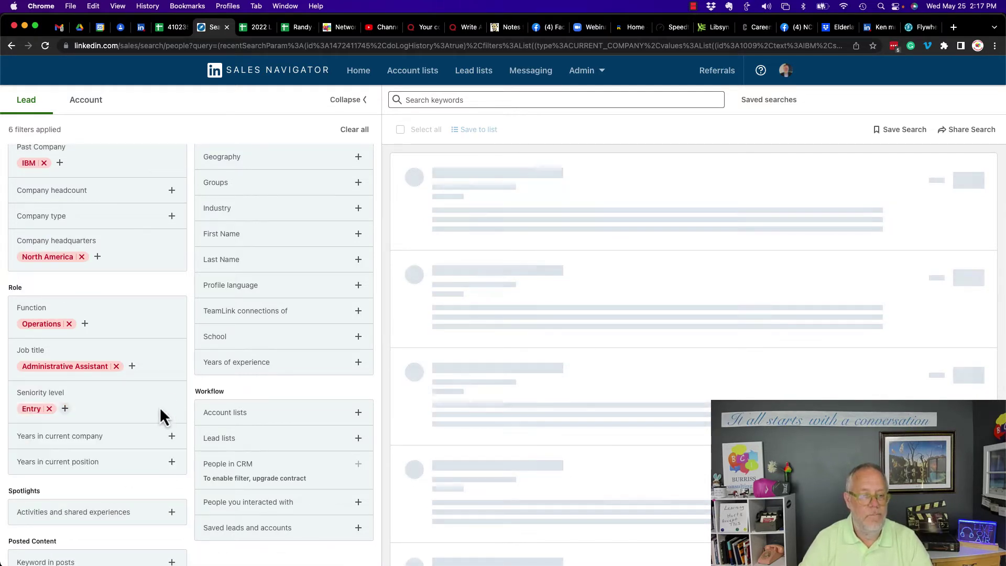
click(88, 446)
click(68, 459)
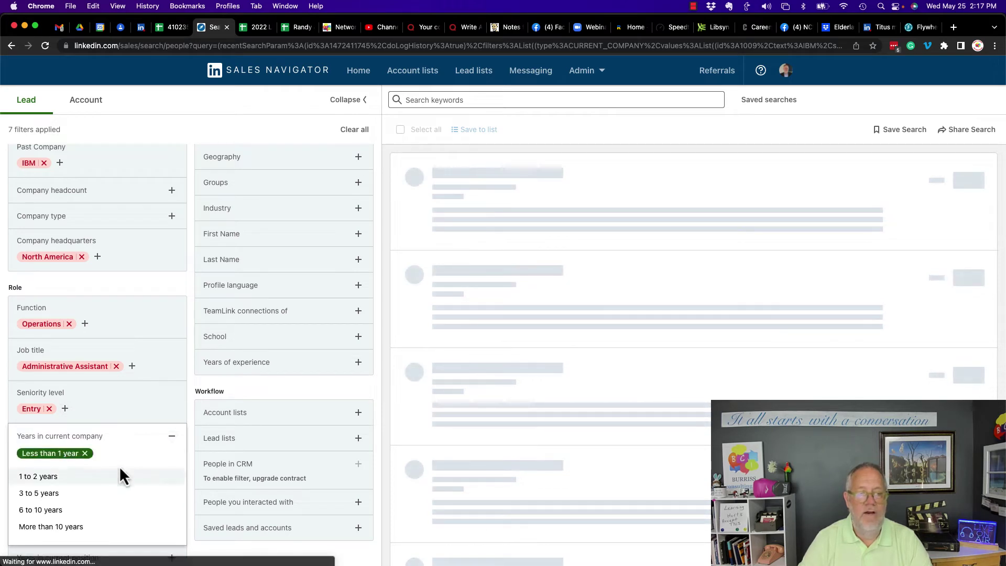
click(85, 453)
click(172, 437)
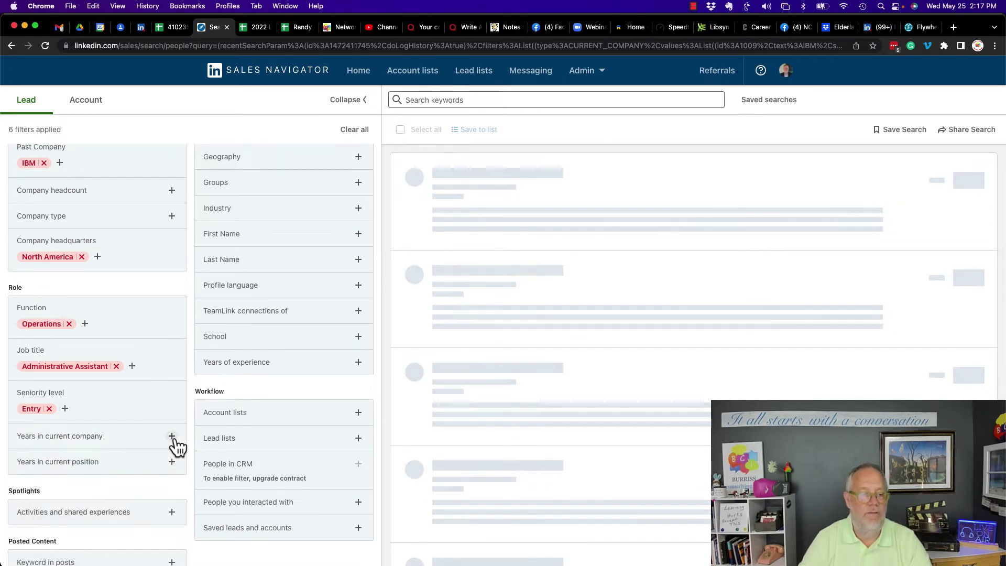
click(59, 466)
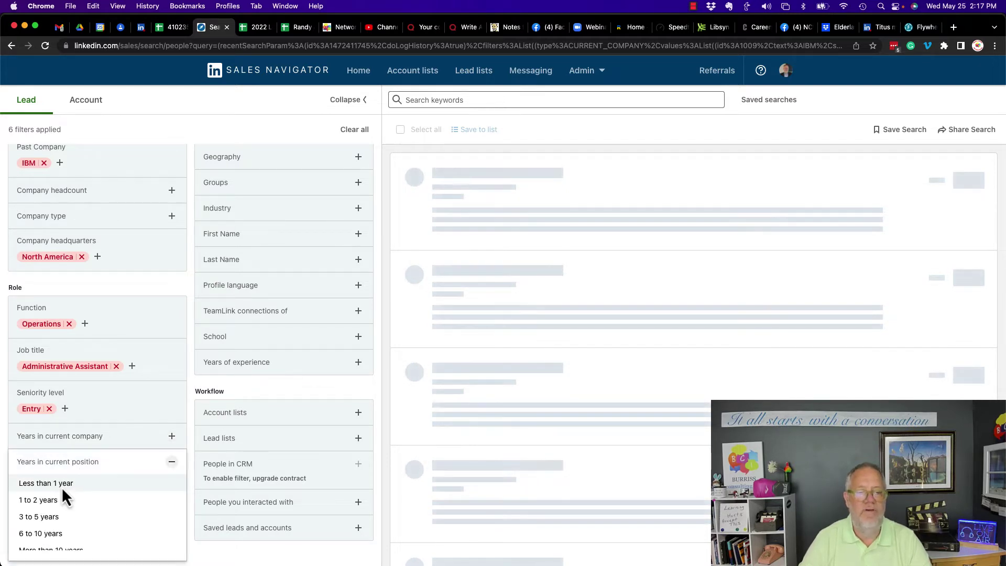
click(61, 481)
click(87, 478)
scroll(160, 409, down, 3)
click(171, 361)
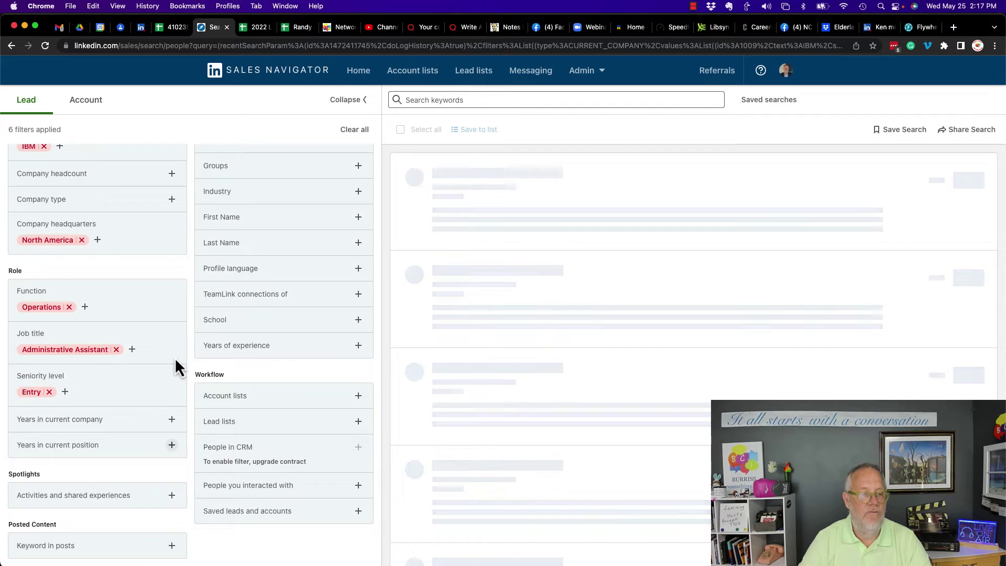
click(61, 428)
click(59, 442)
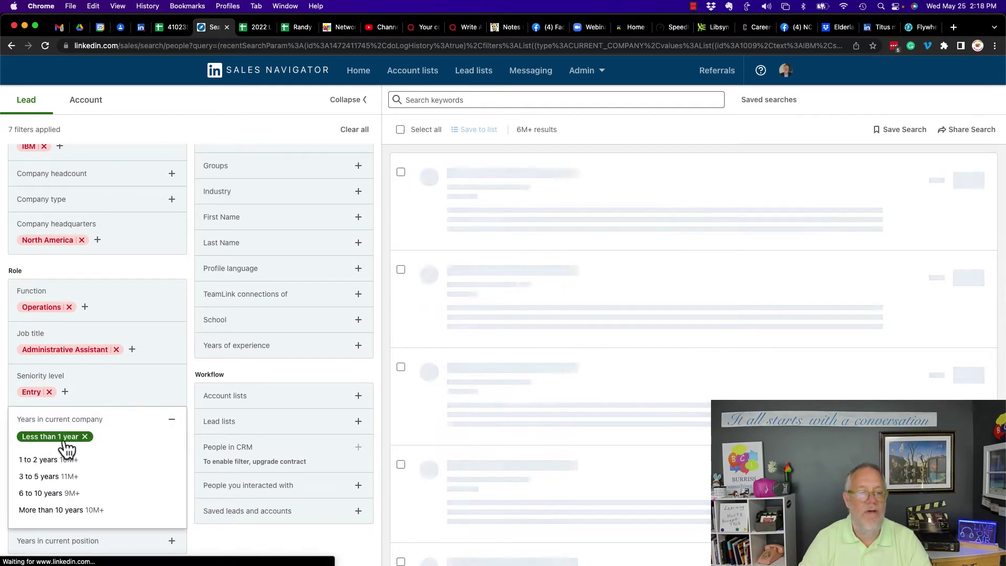
click(86, 438)
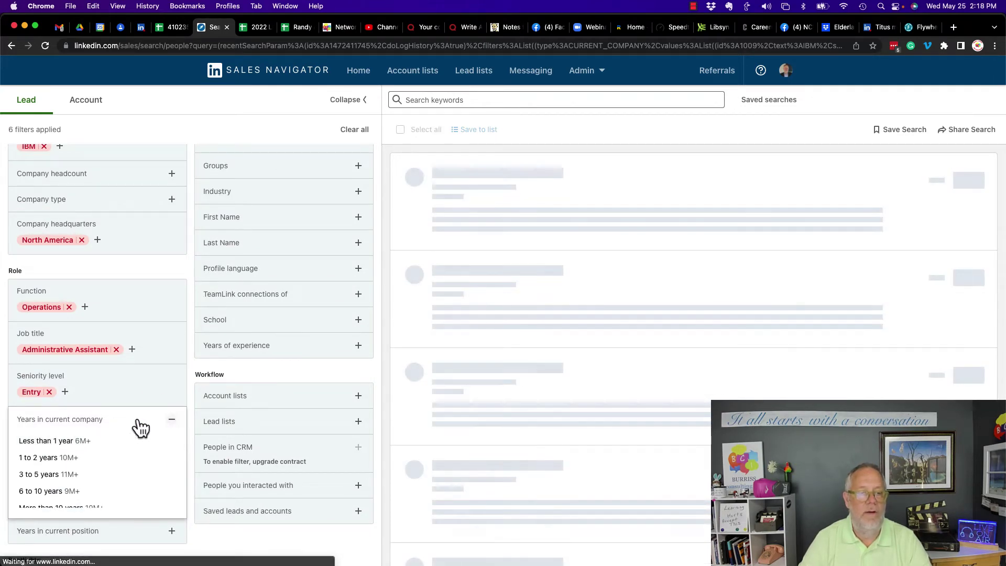
click(171, 422)
click(65, 455)
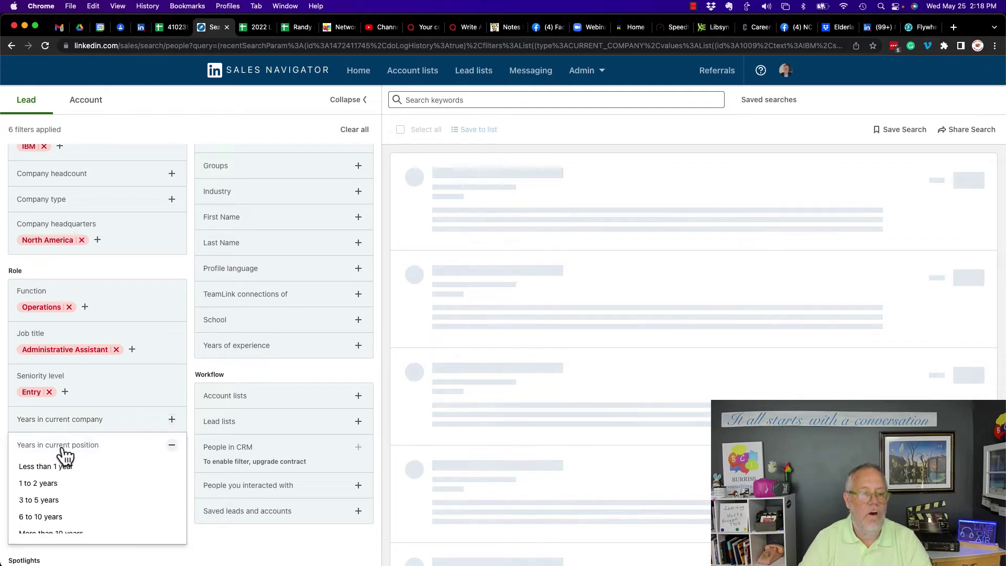
click(61, 470)
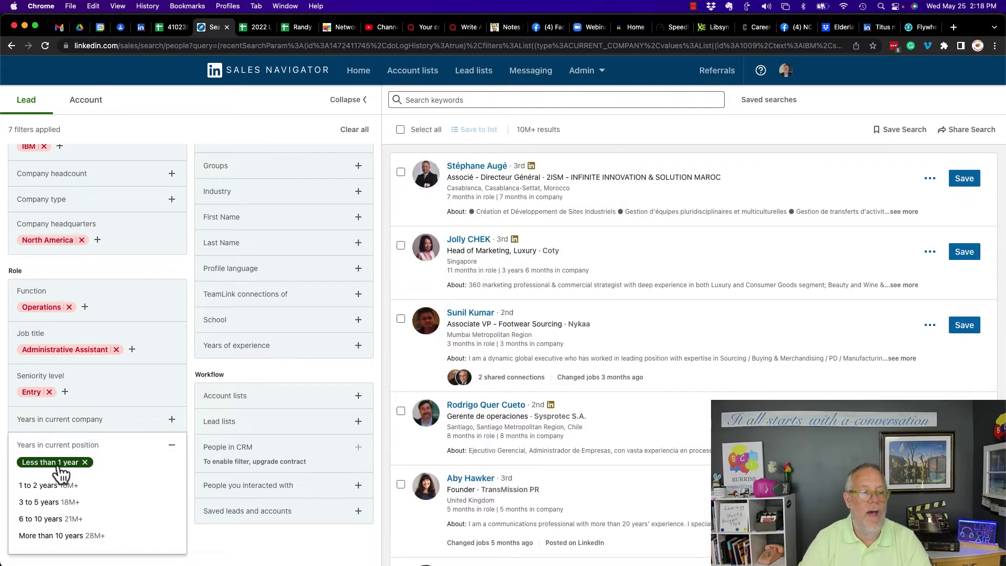
click(84, 463)
click(172, 445)
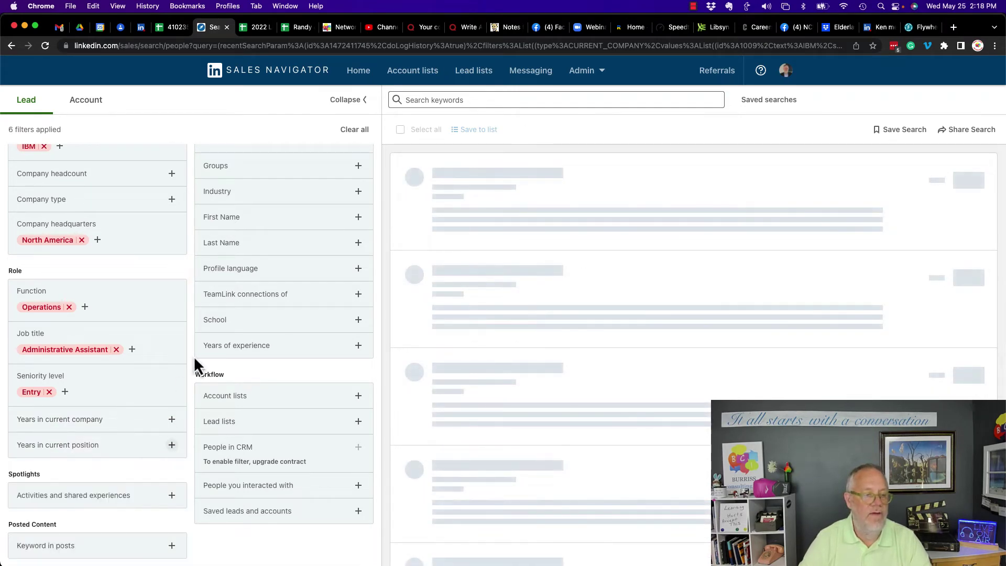
click(78, 501)
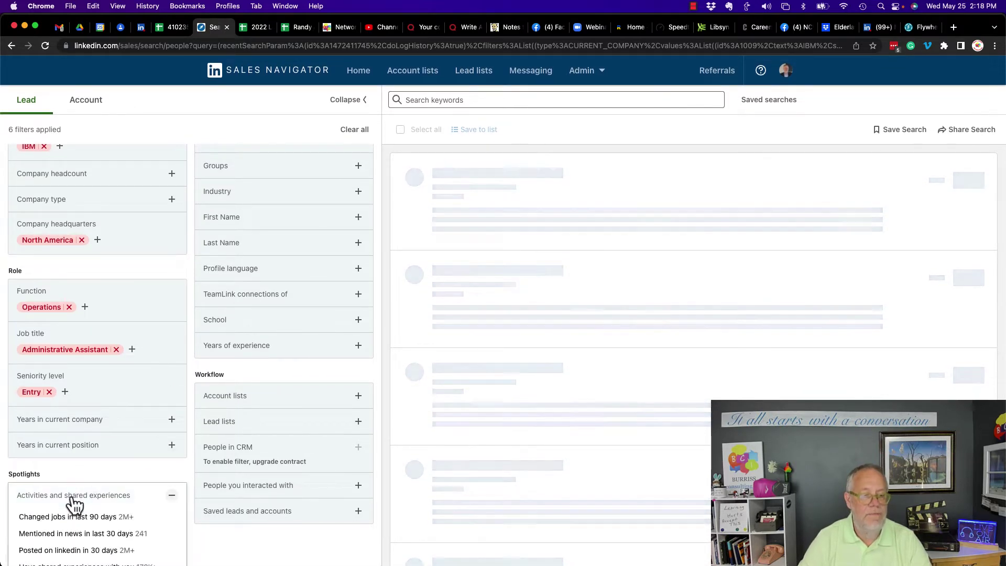
scroll(153, 461, down, 2)
click(54, 432)
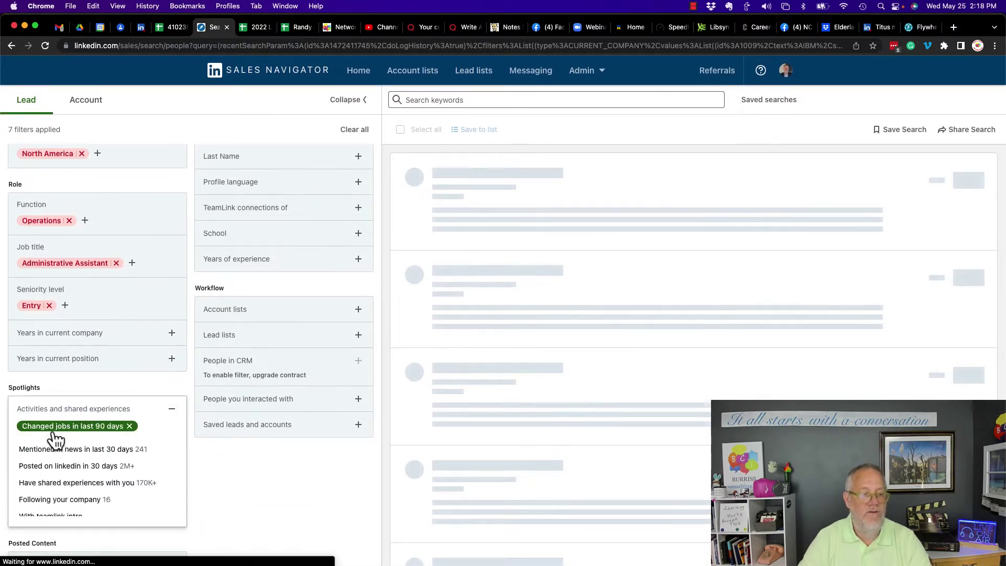
click(129, 426)
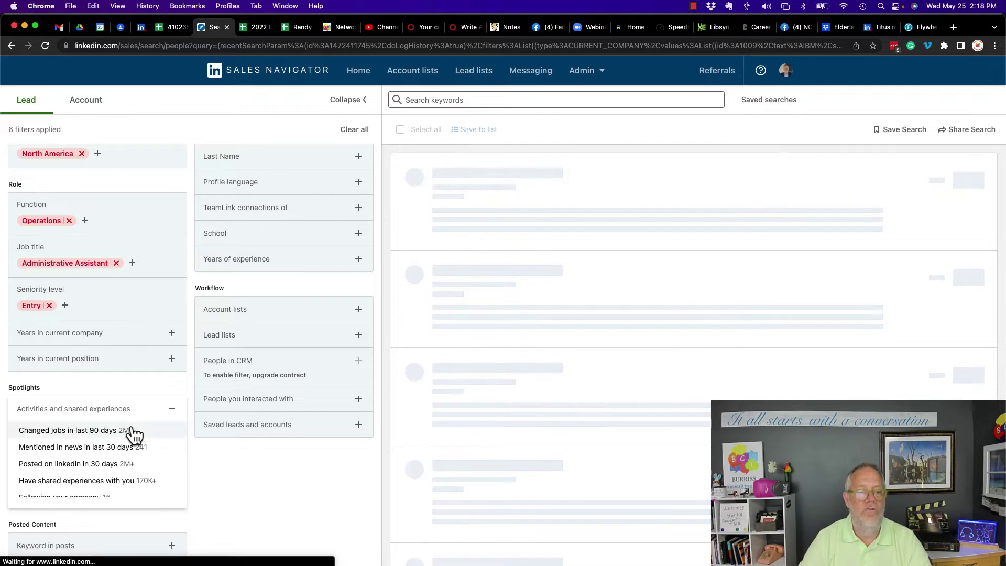
click(171, 409)
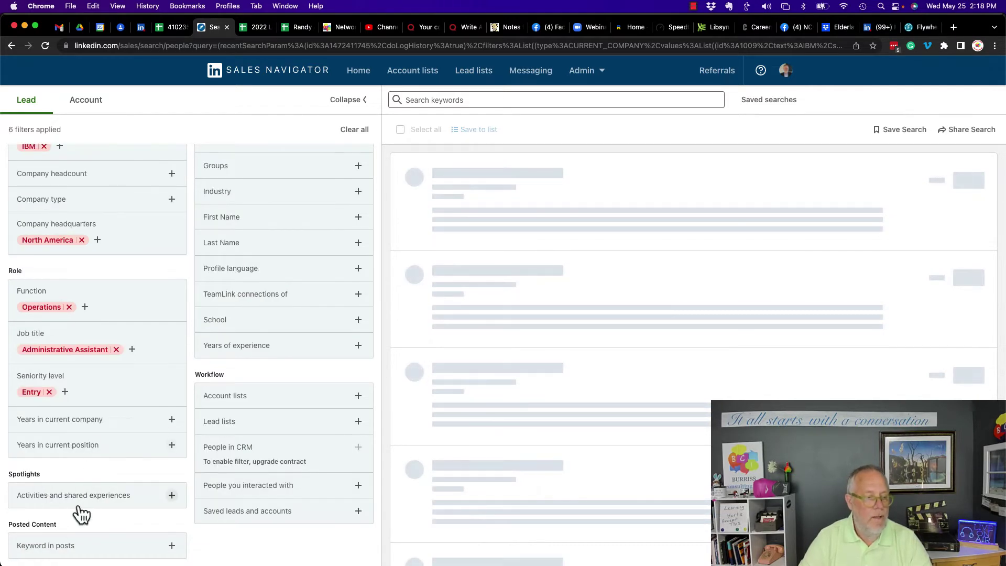
click(23, 548)
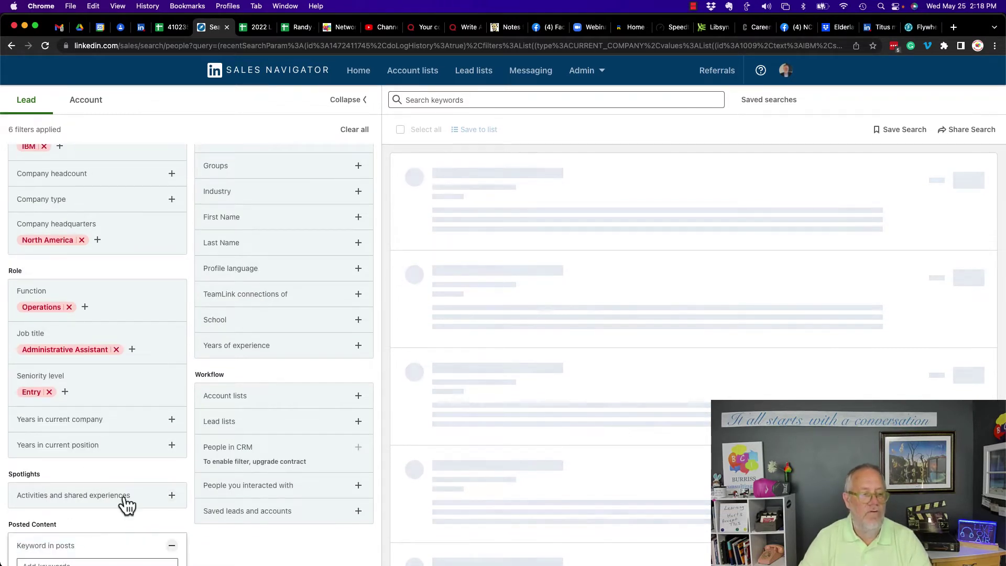
scroll(126, 505, down, 1)
click(68, 538)
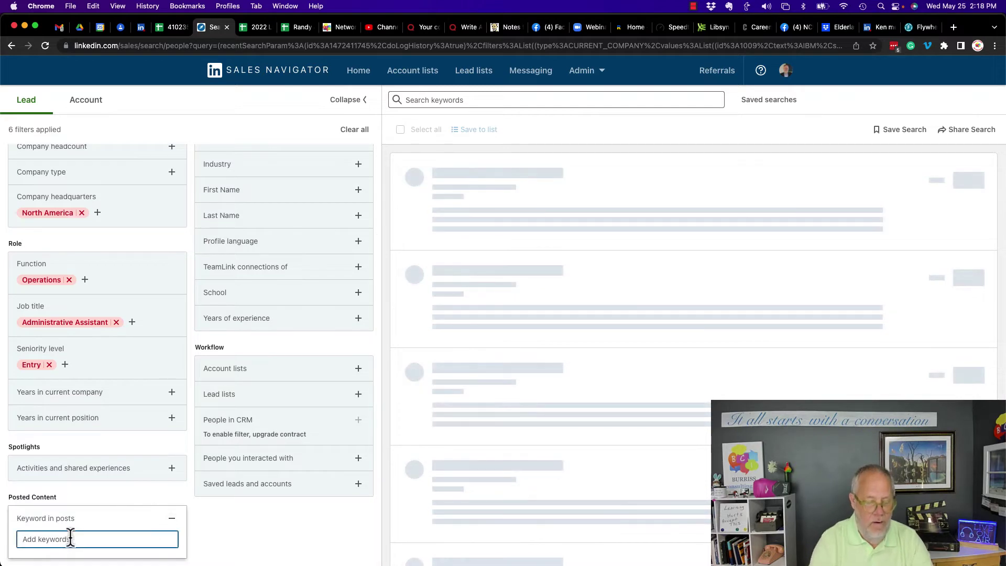
text(Peanut )
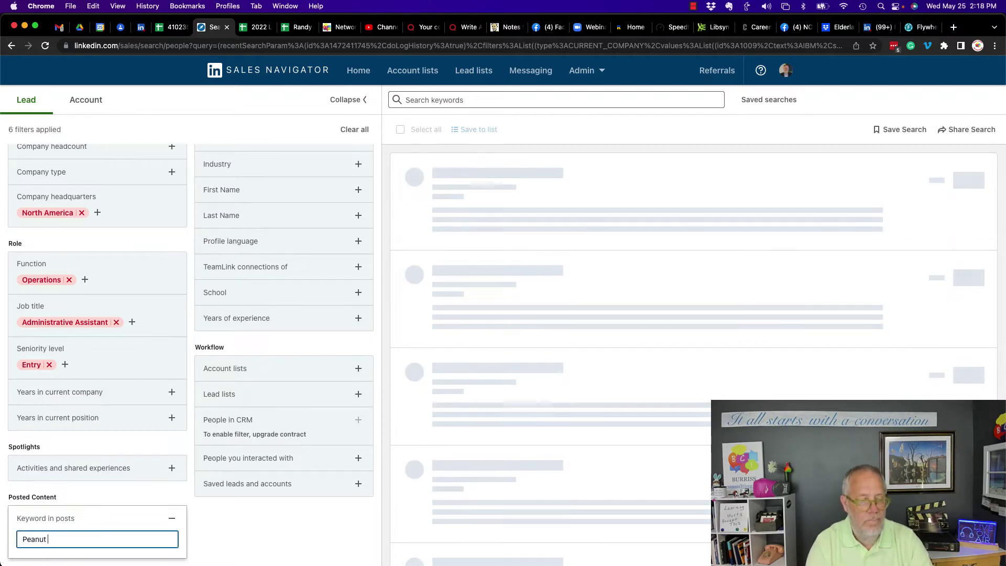
text(Butter)
key(Return)
scroll(73, 529, down, 1)
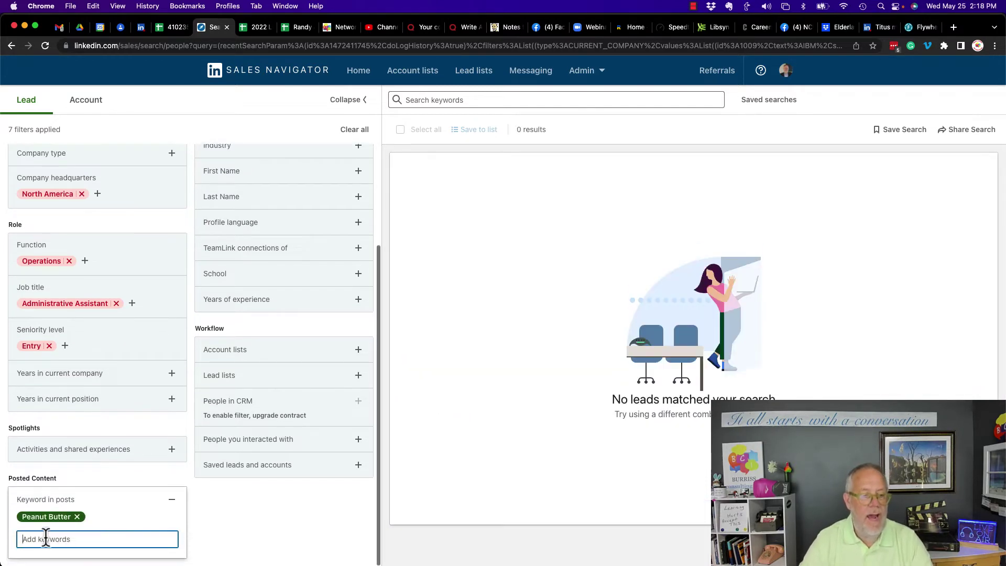
click(78, 518)
scroll(322, 450, up, 5)
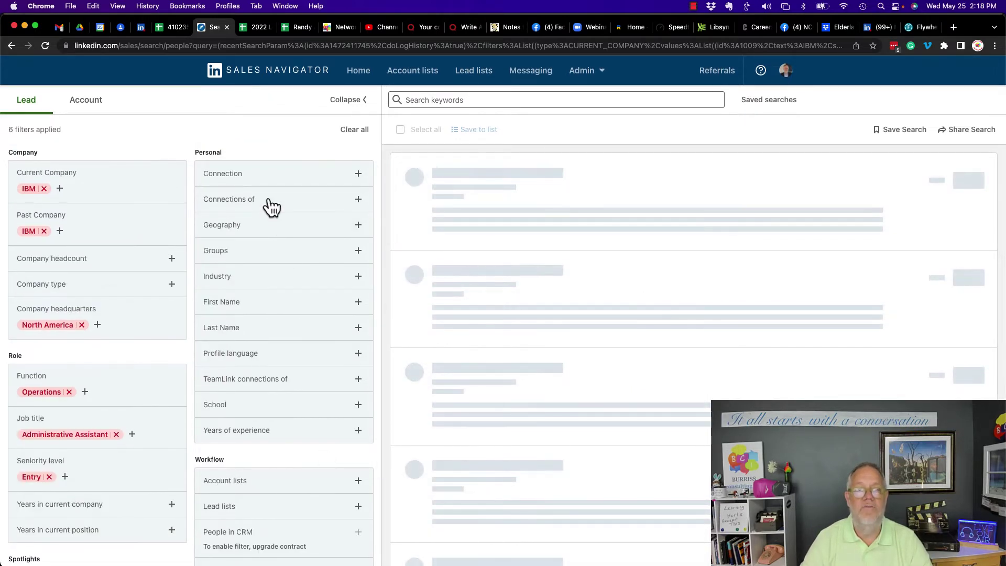
Try connection degree and a specific person's connections filter, then remove them.
click(266, 179)
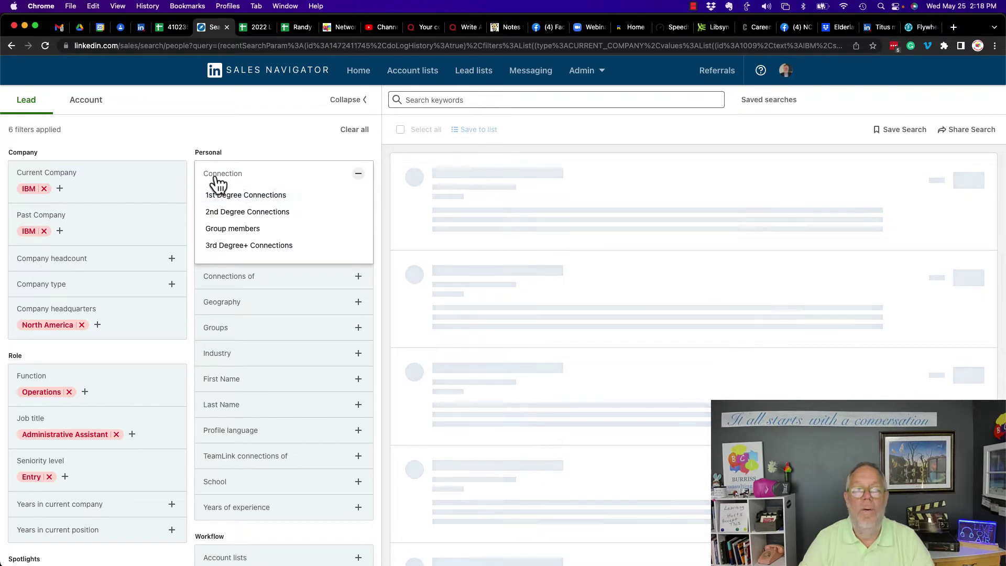
click(356, 175)
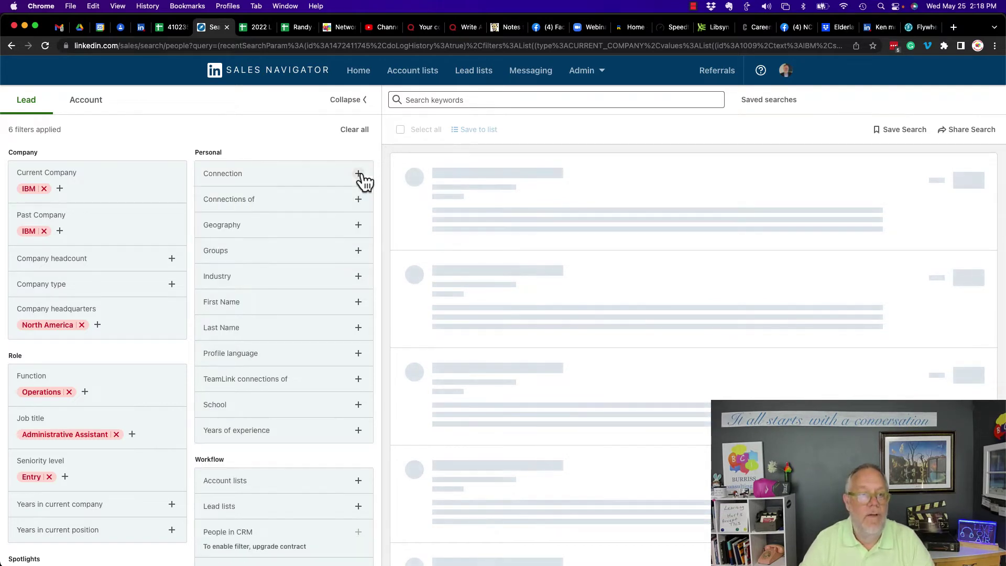
click(247, 207)
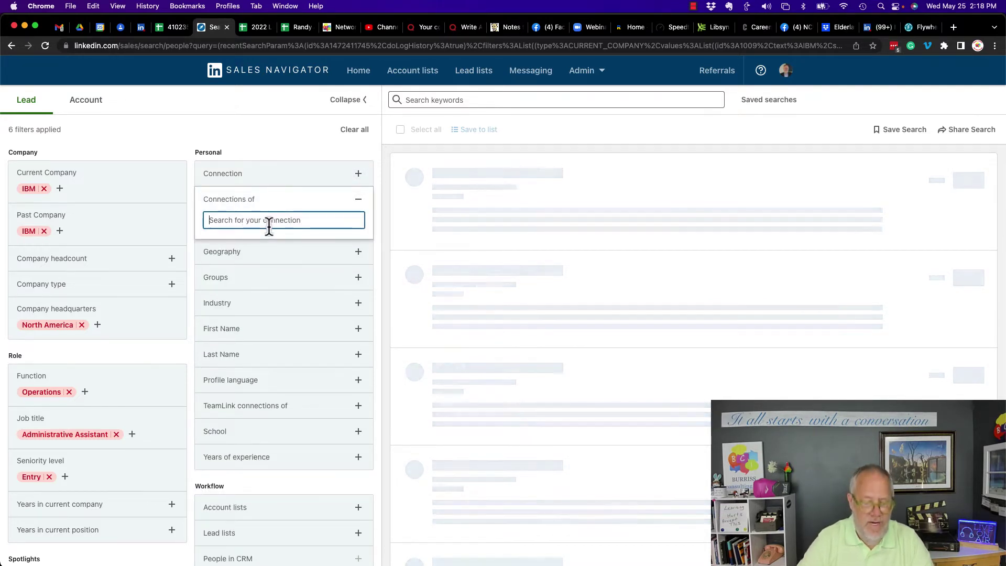
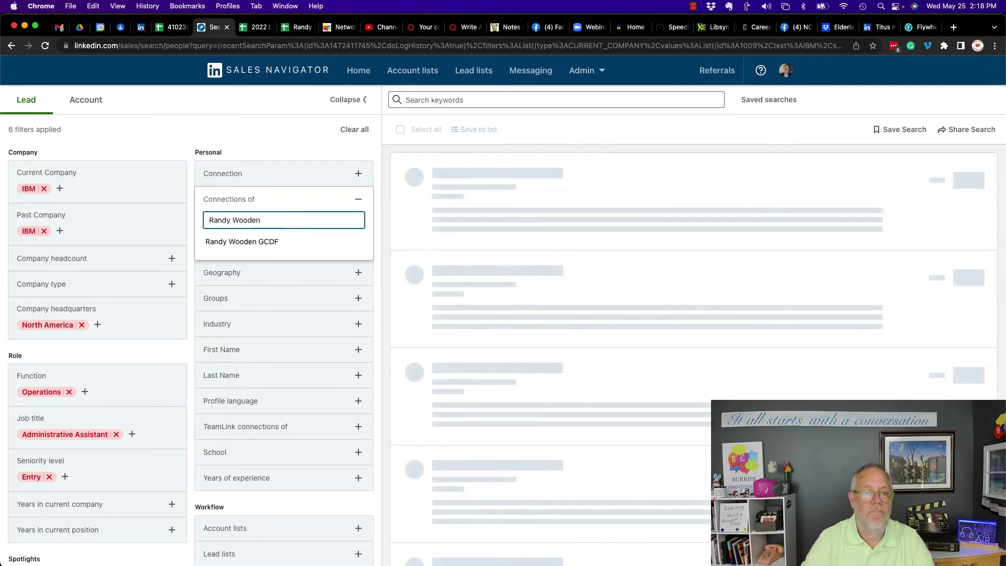
click(270, 244)
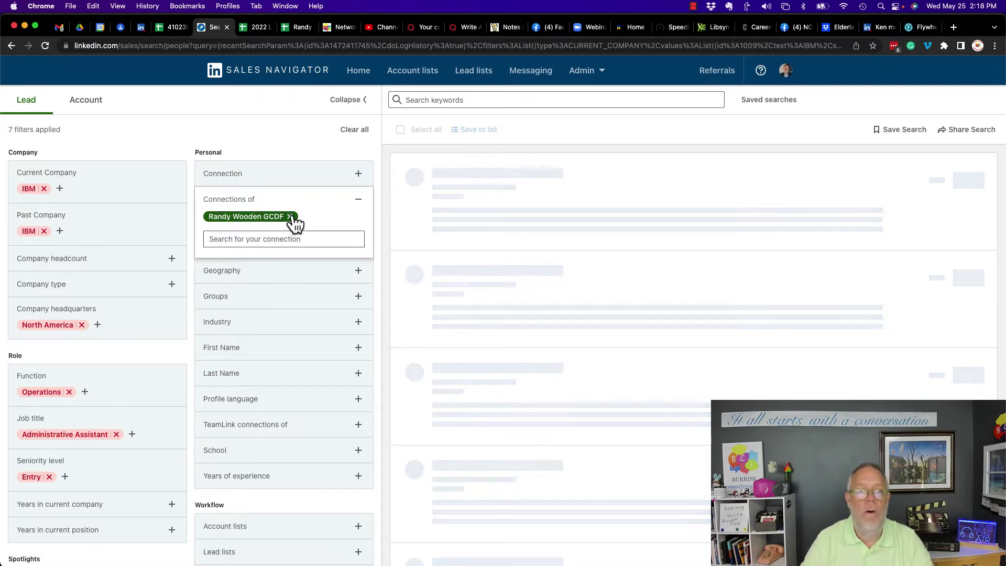
click(291, 220)
click(357, 201)
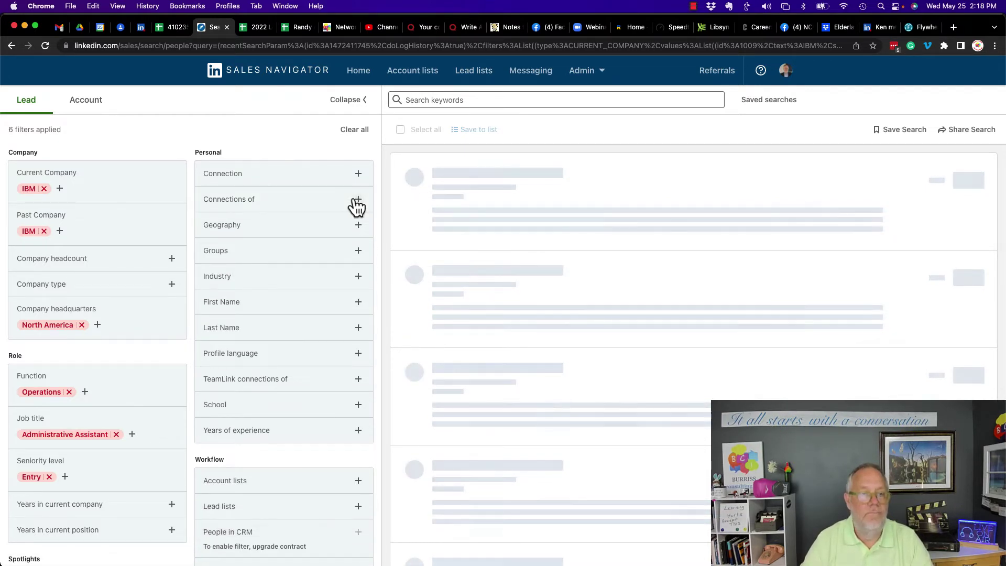
Exclude Oceania from the lead geography filter.
click(255, 235)
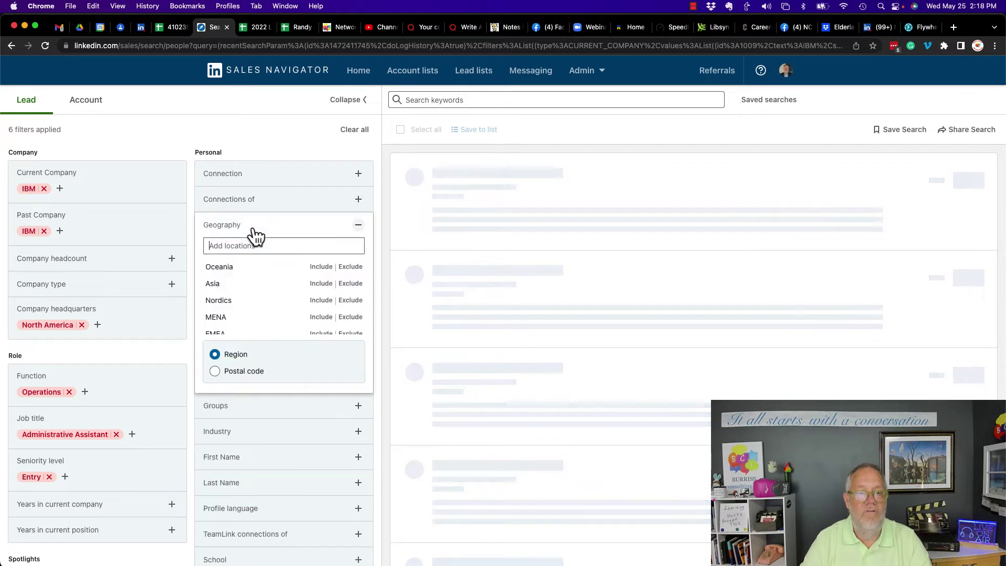
click(350, 267)
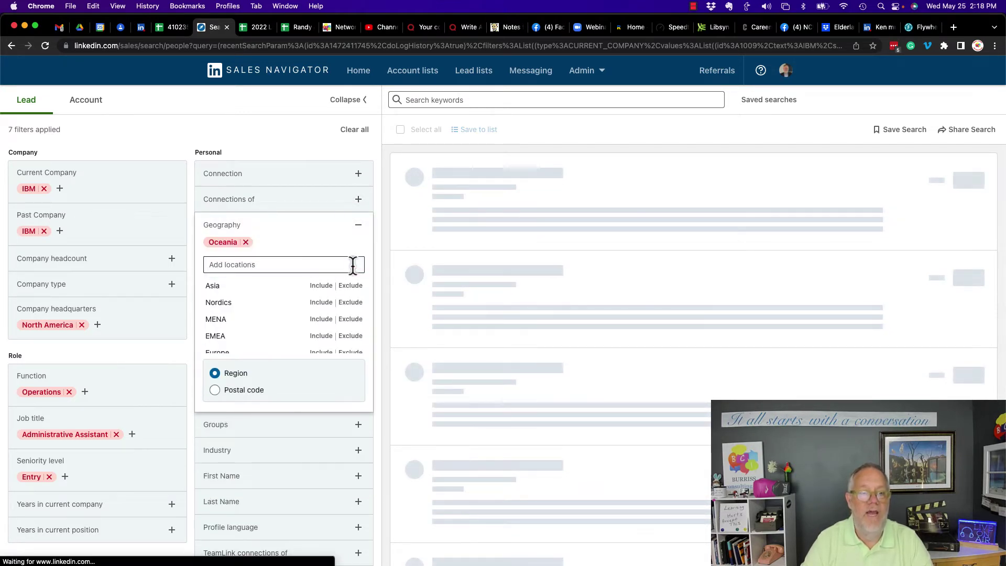
click(358, 225)
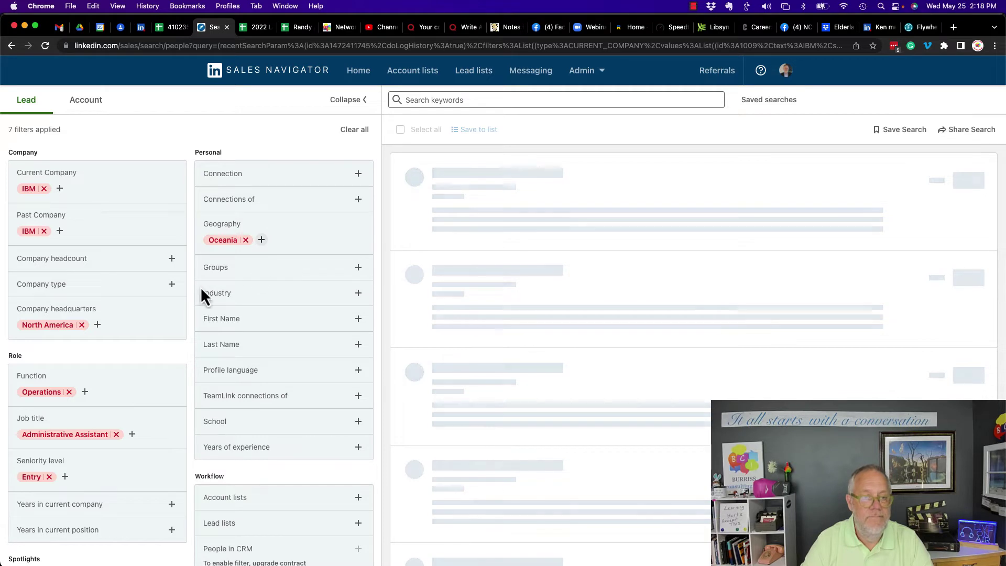
Add and remove the .NET Developers group, then exclude the Defense & Space industry.
click(229, 273)
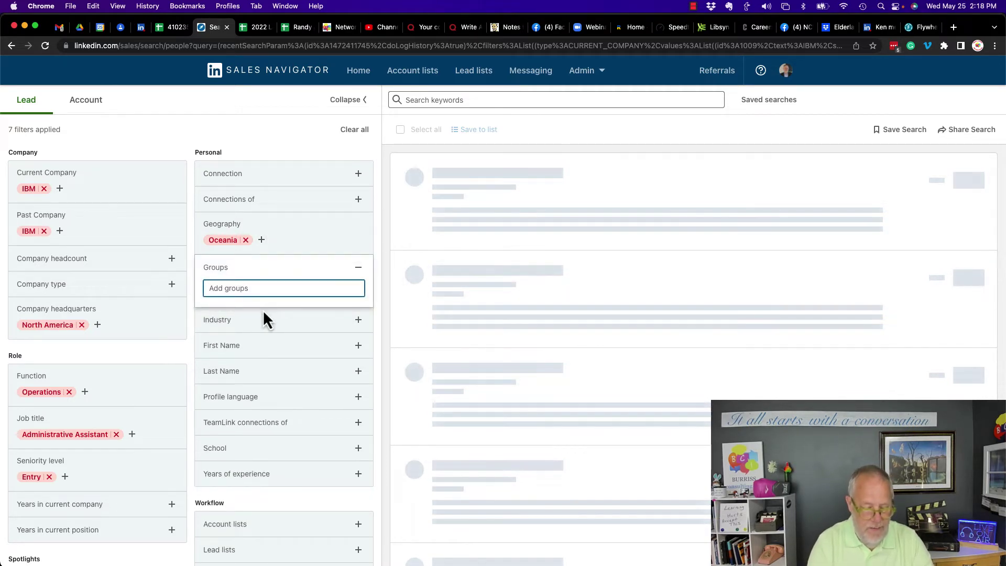
text(N)
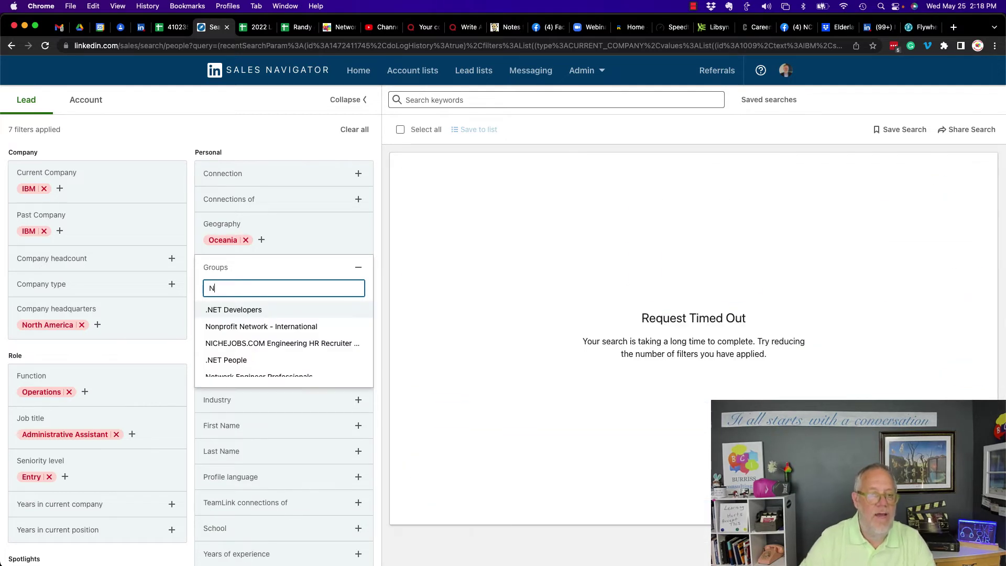
click(262, 310)
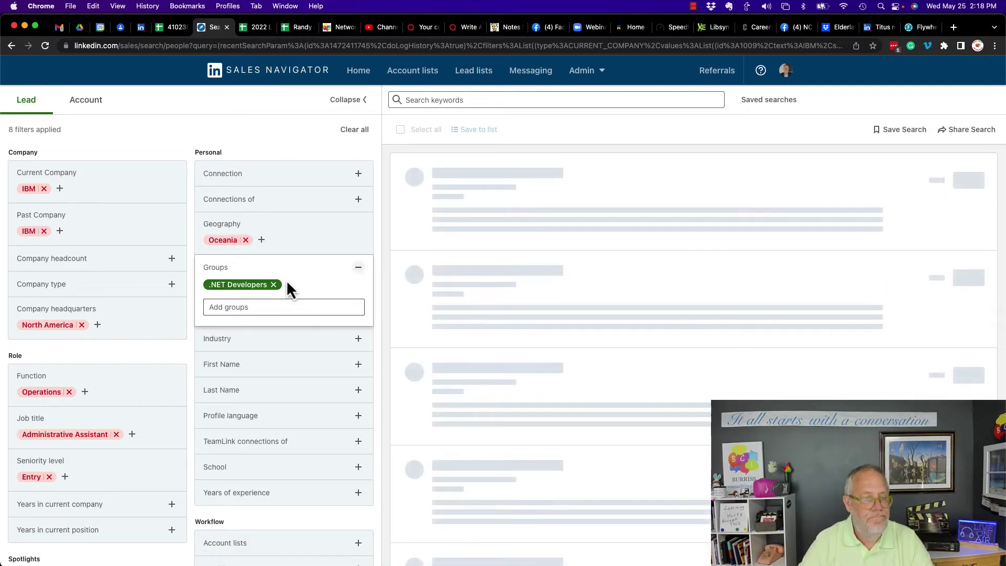
click(273, 284)
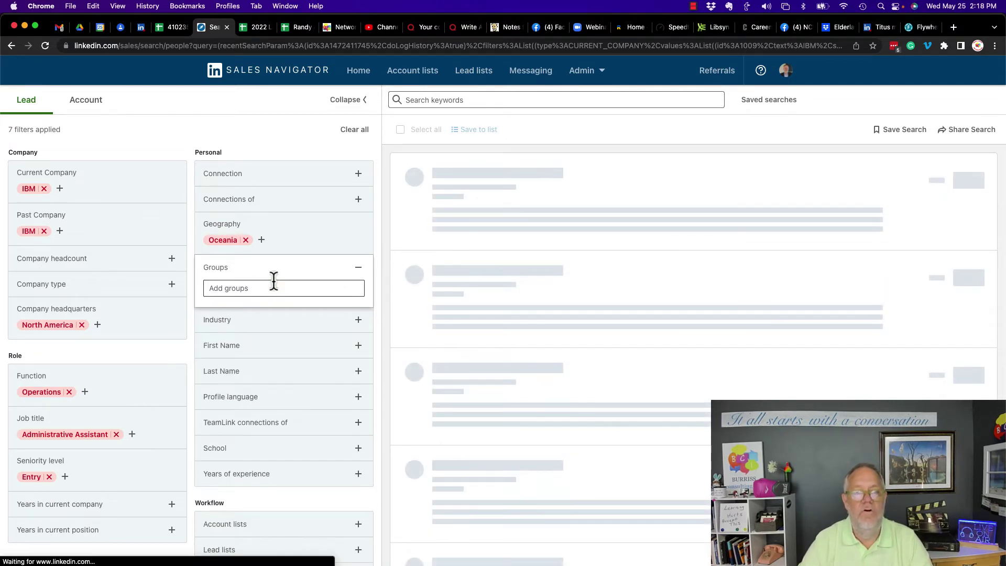
click(358, 269)
click(254, 299)
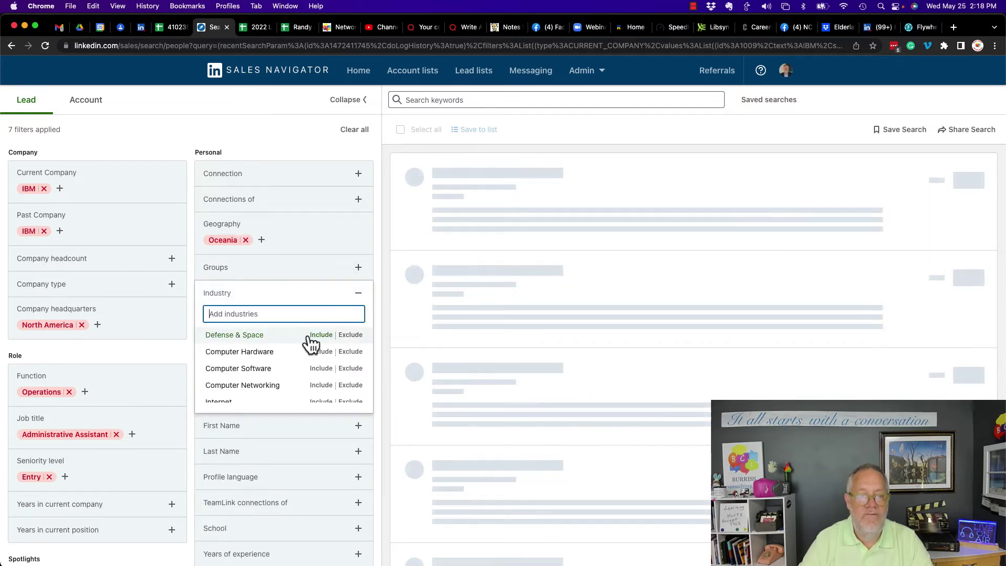
click(347, 336)
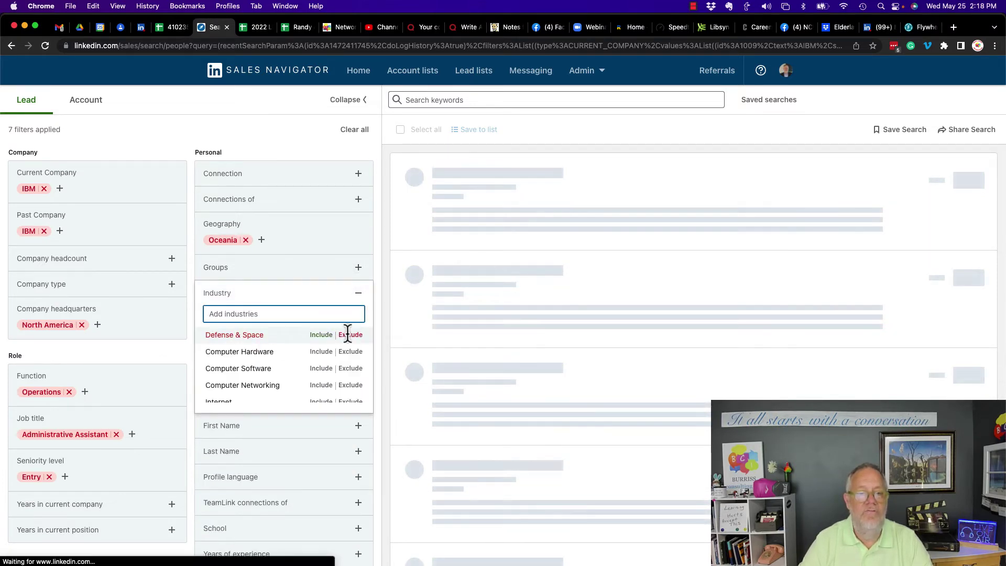
Try the First Name filter and a last name 'B' filter, then remove it.
click(358, 296)
click(256, 336)
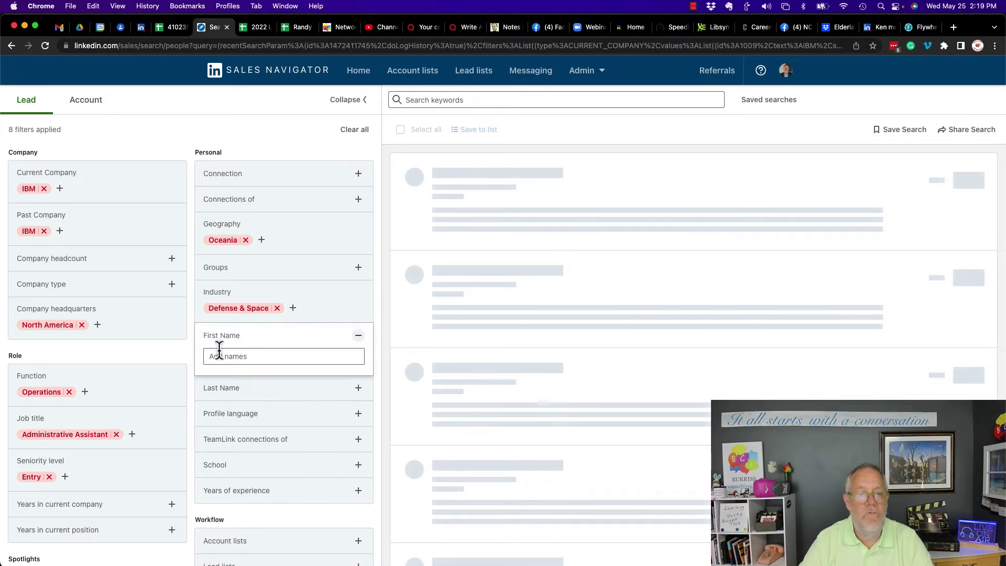
click(359, 337)
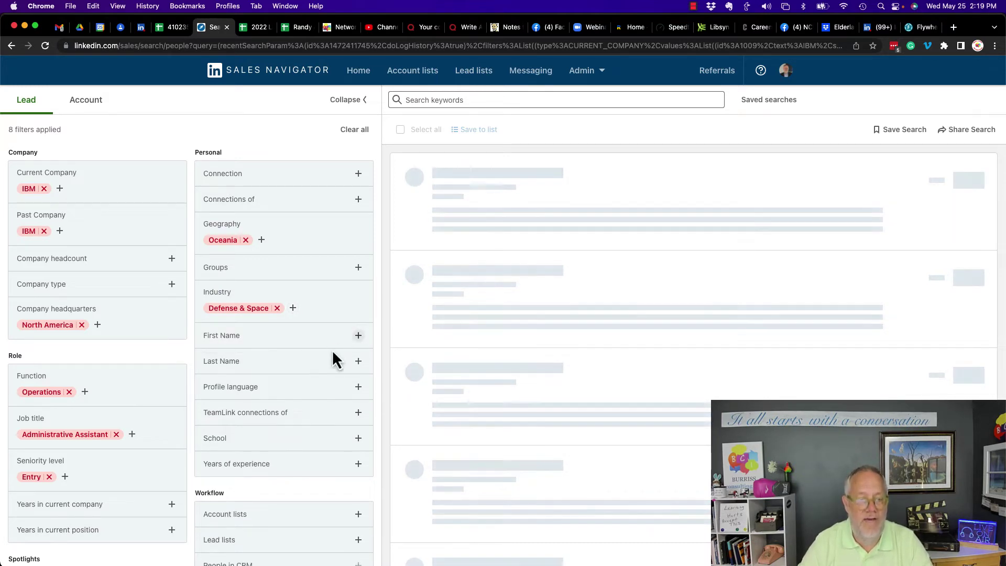
click(314, 362)
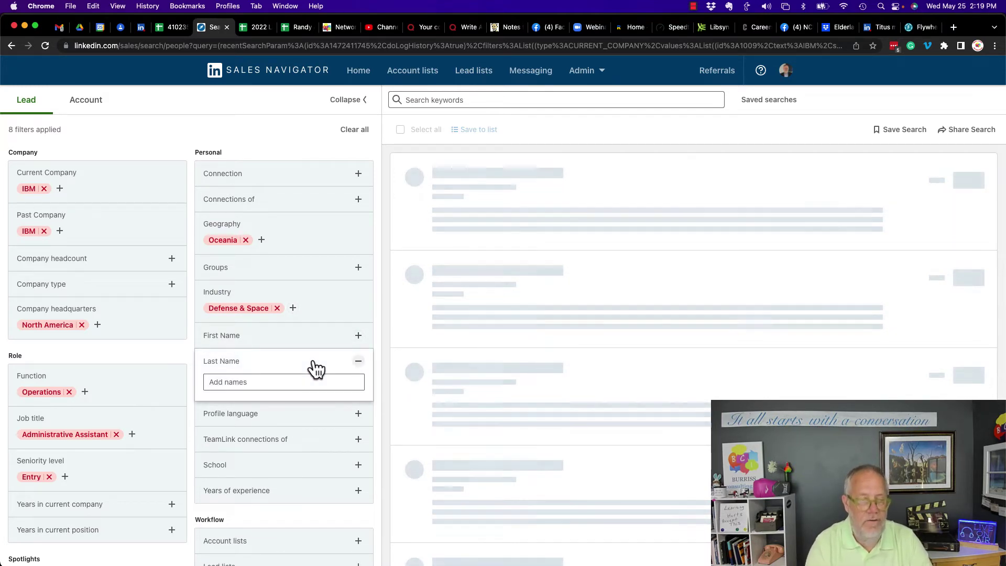
click(263, 384)
text(Burriss)
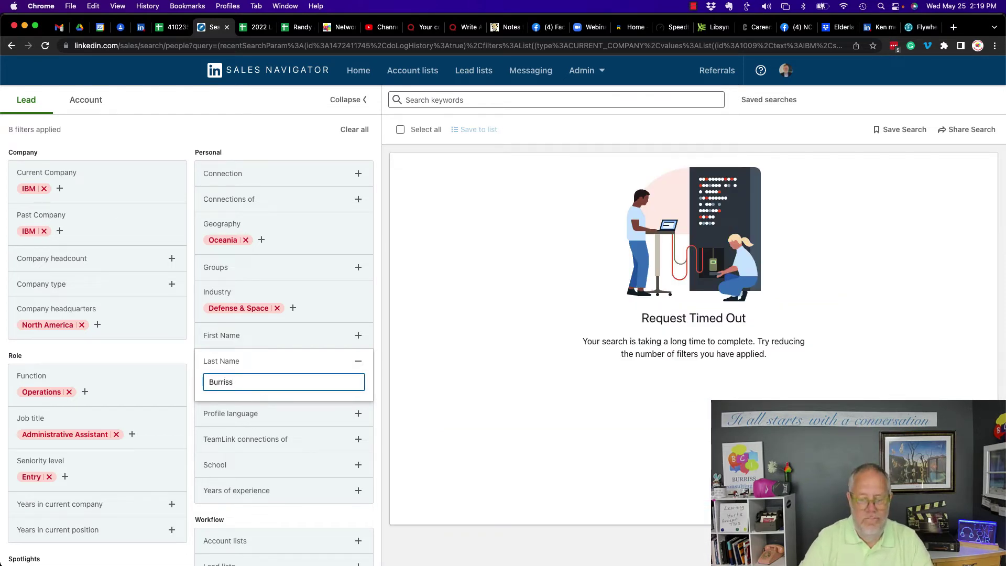
key(Return)
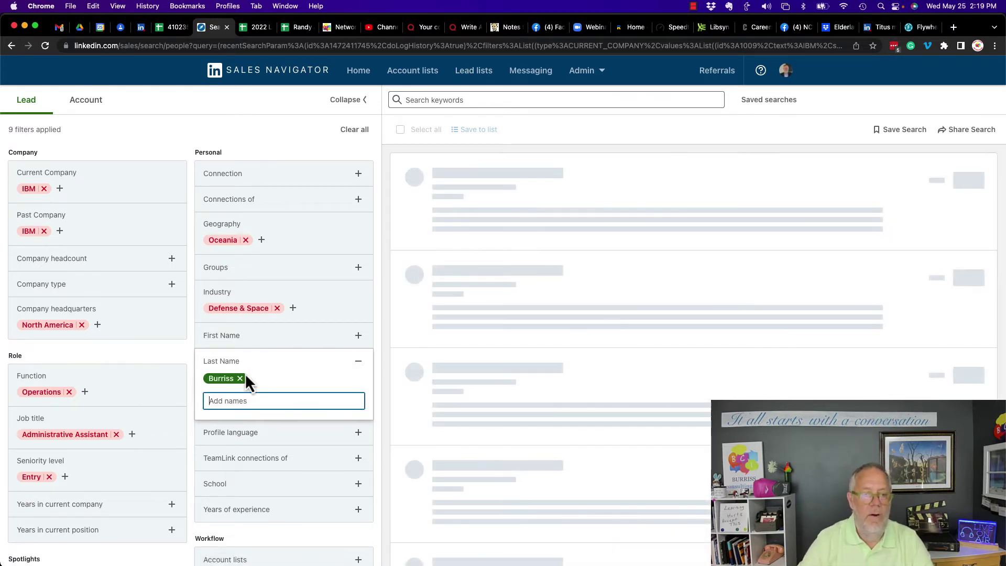
click(241, 381)
Try an Arabic profile language filter and the TeamLink filter, leaving neither applied.
click(278, 423)
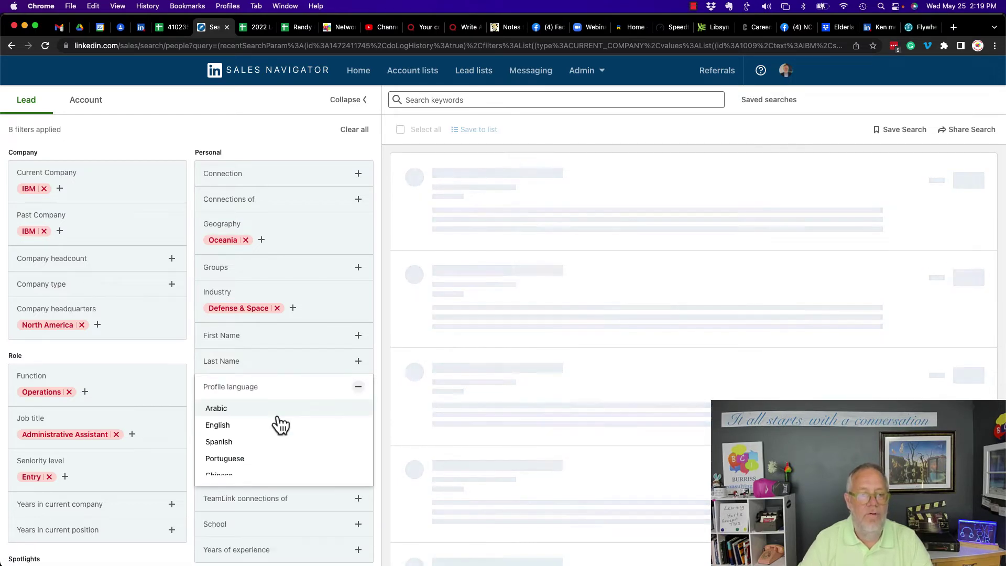
click(225, 409)
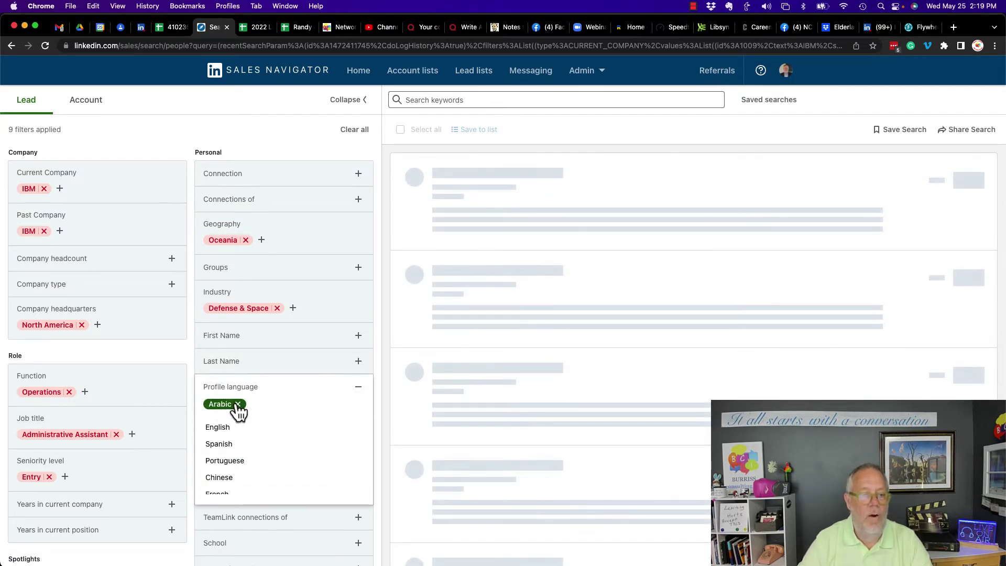
click(235, 410)
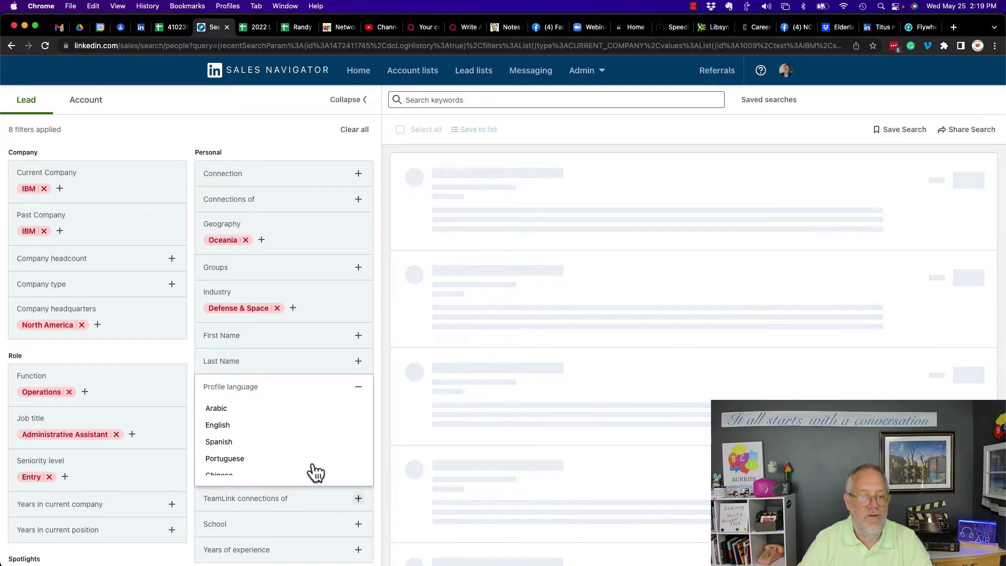
click(357, 389)
click(244, 422)
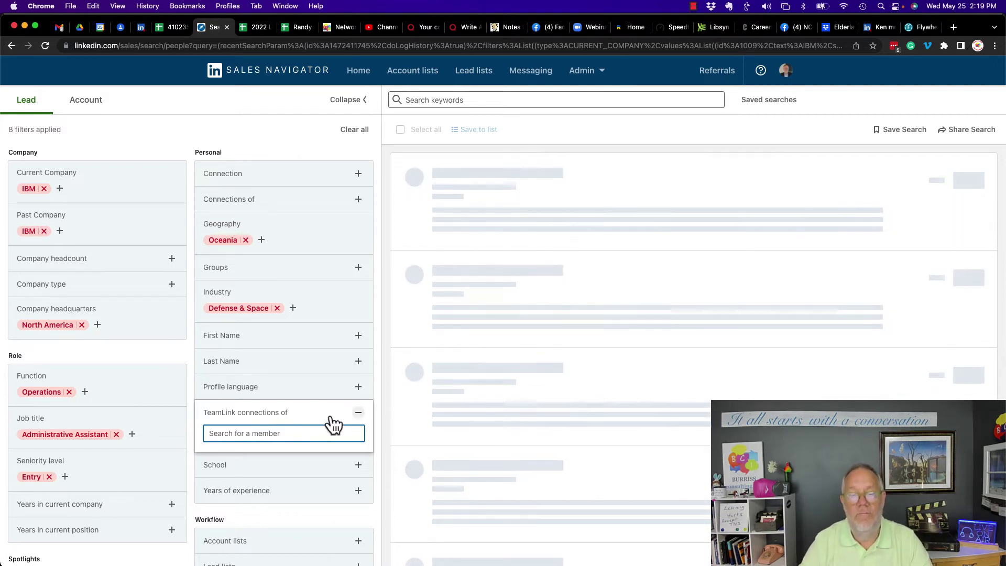
click(359, 416)
Exclude Clemson University under School.
click(247, 444)
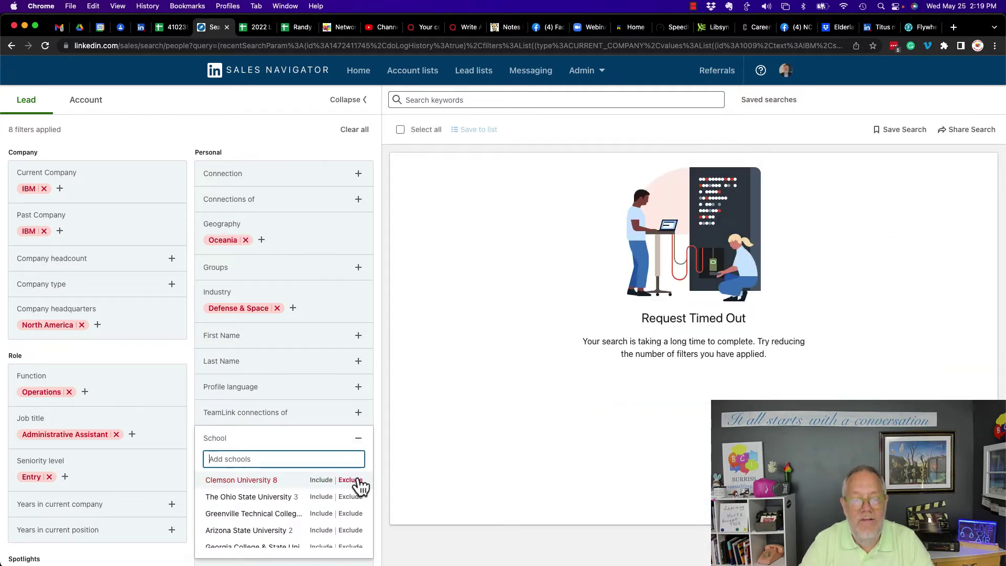
click(358, 478)
click(364, 448)
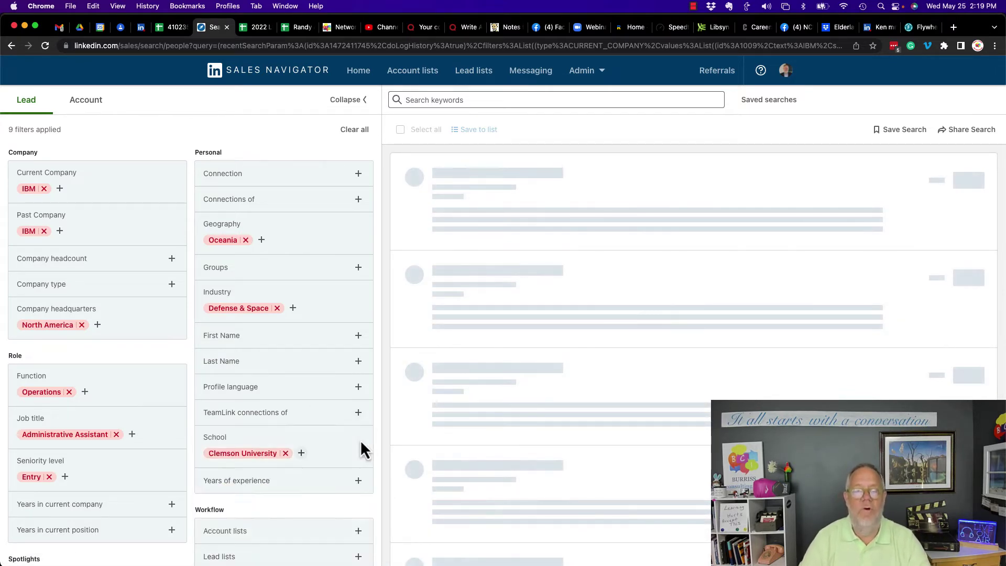
Exclude the Bad Company Pages account list.
scroll(283, 420, down, 2)
click(243, 386)
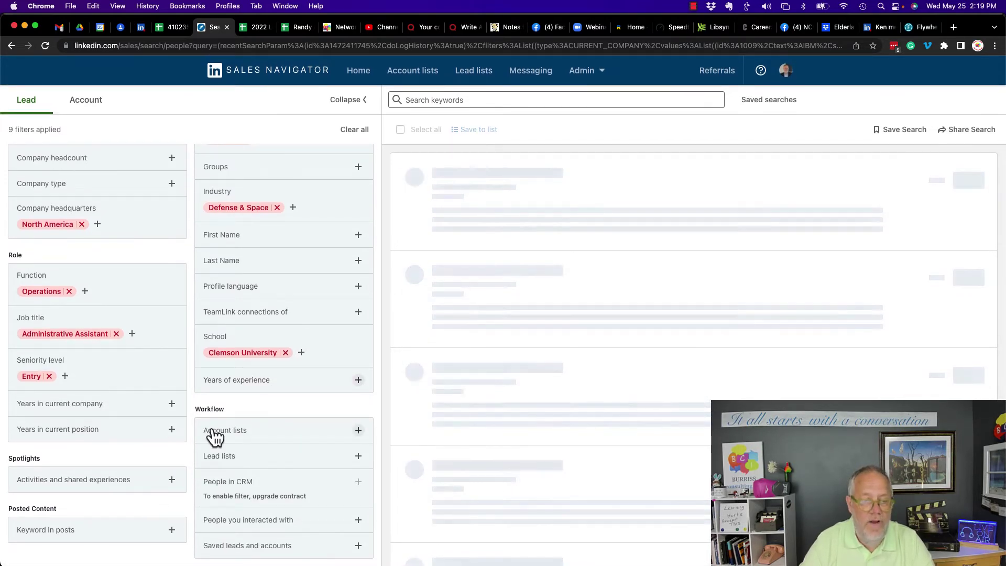
click(212, 434)
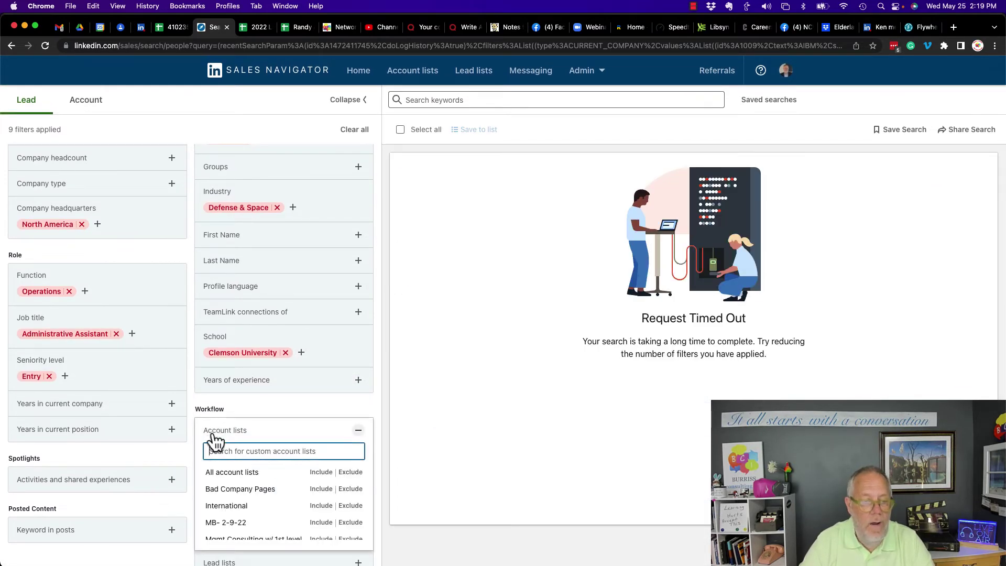
click(350, 490)
click(359, 430)
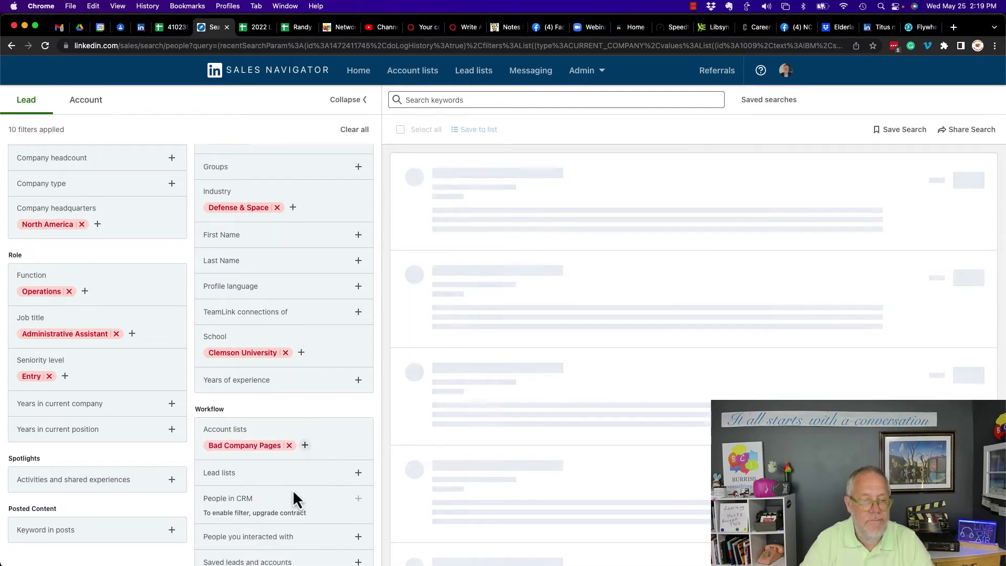
click(275, 482)
Exclude the Banks - Spring 2022 lead list.
scroll(246, 456, down, 3)
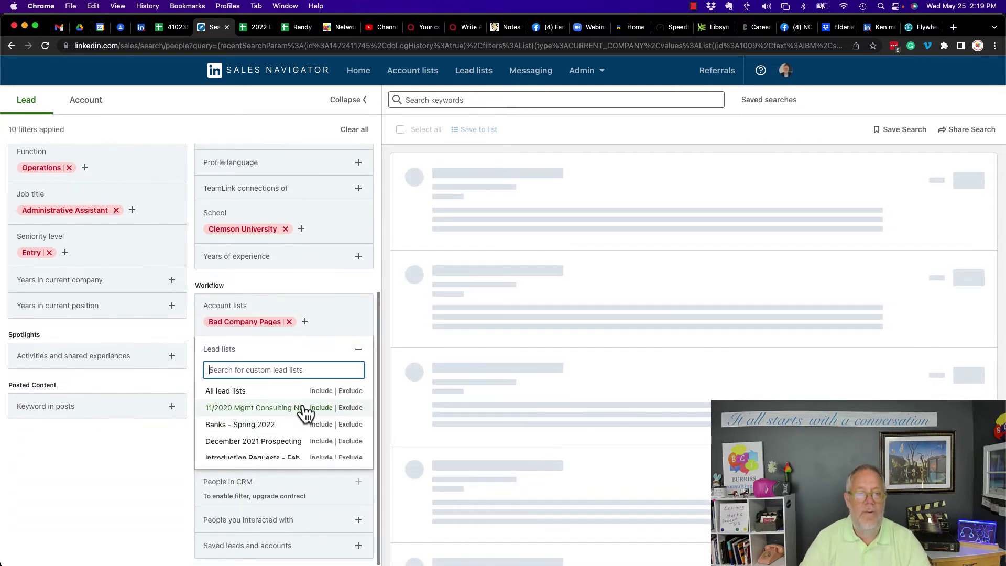
click(350, 424)
click(358, 349)
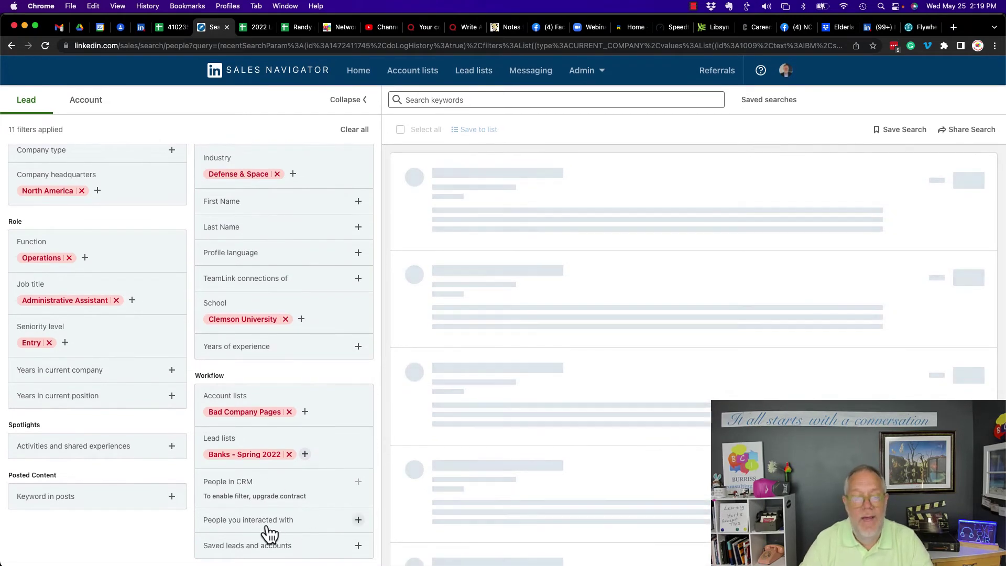
Exclude All my saved accounts under Saved leads and accounts.
click(266, 526)
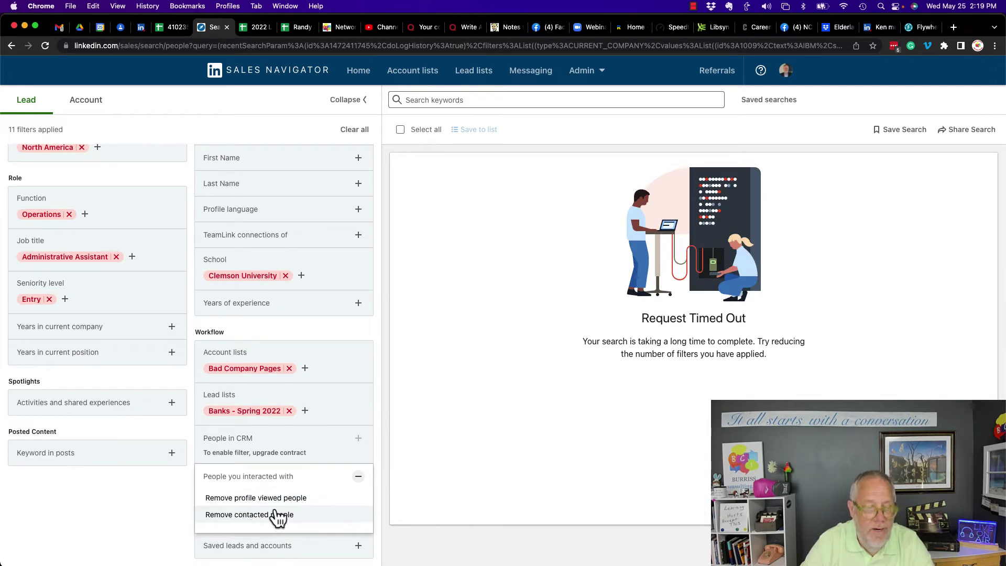
click(357, 477)
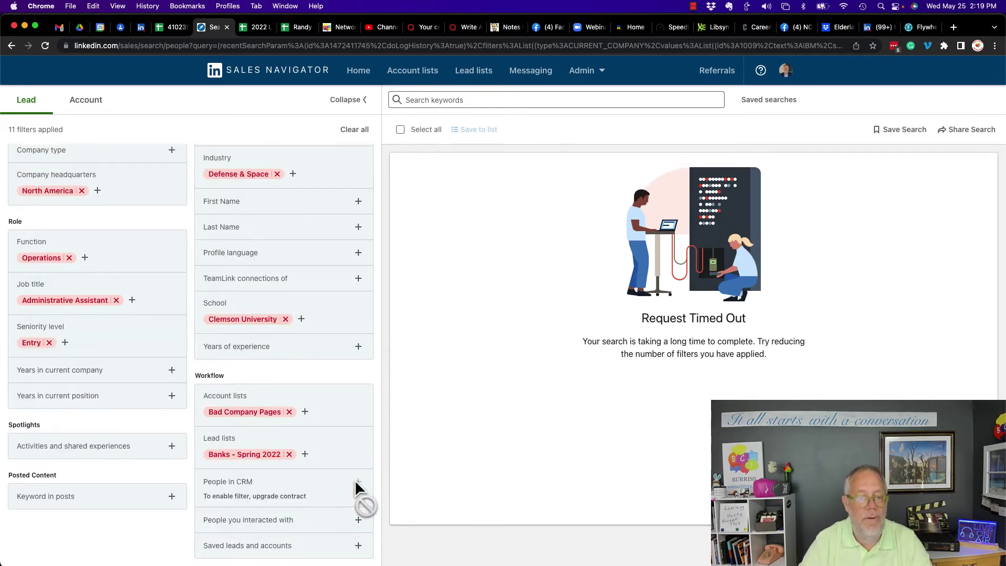
click(252, 549)
scroll(348, 486, down, 2)
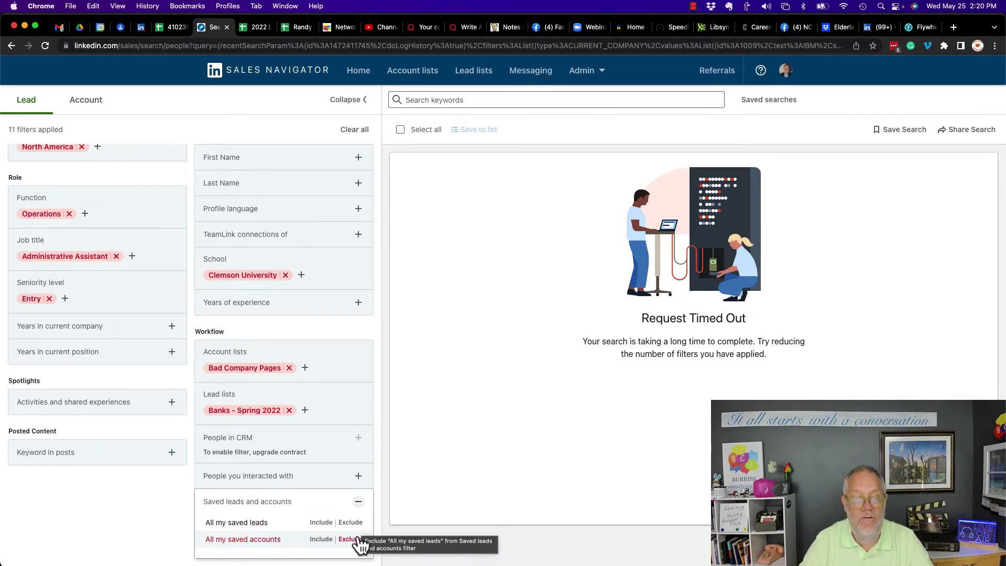
click(362, 539)
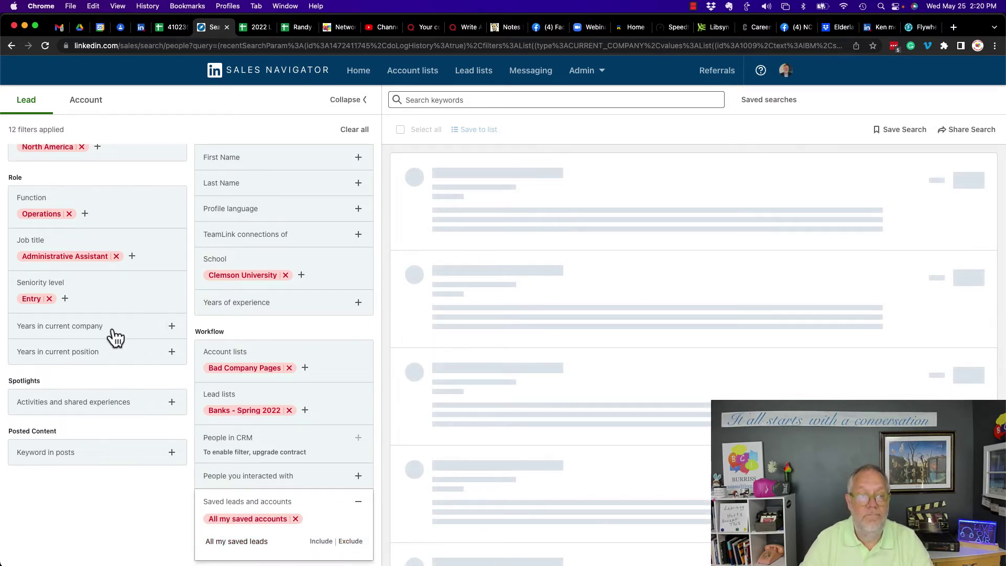
Switch to Account search, keeping Oceania and Defense & Space exclusions for 45M+ results.
scroll(112, 332, up, 5)
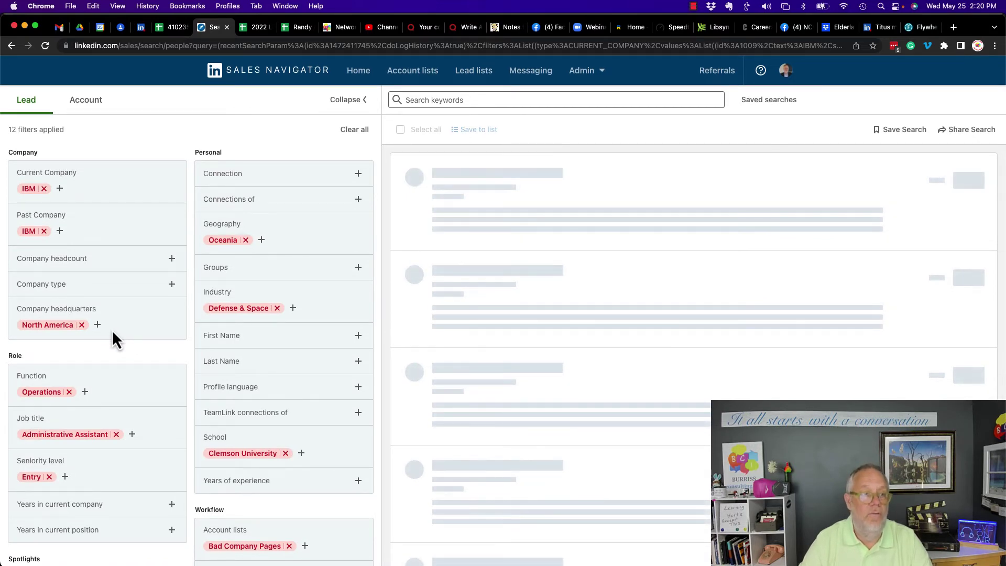
scroll(140, 266, down, 5)
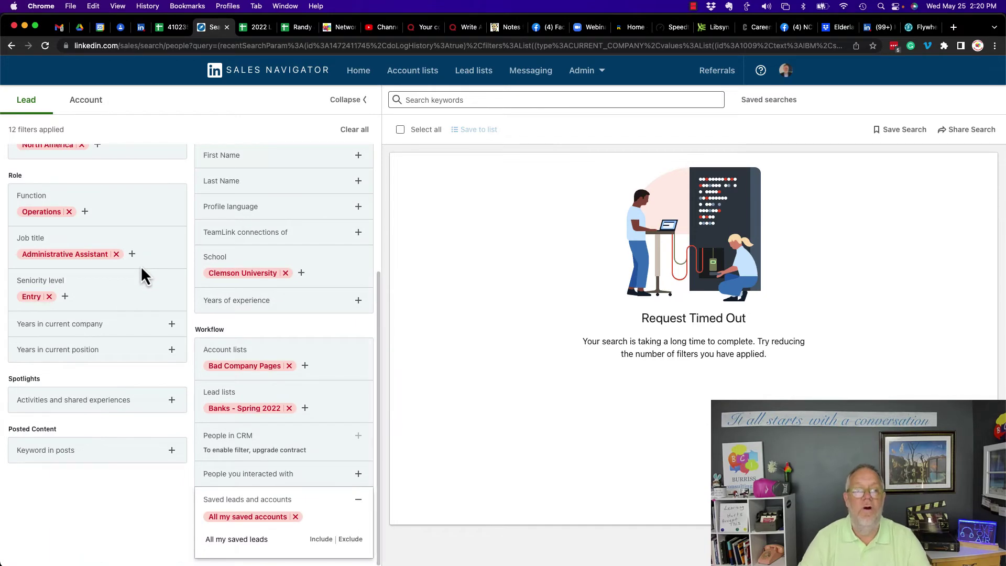
scroll(141, 266, up, 5)
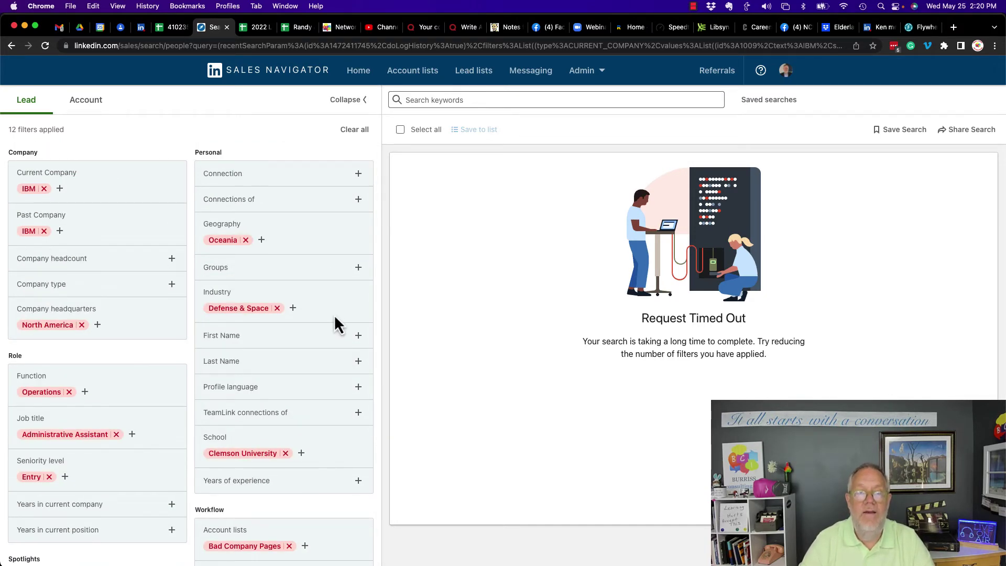
scroll(335, 318, down, 5)
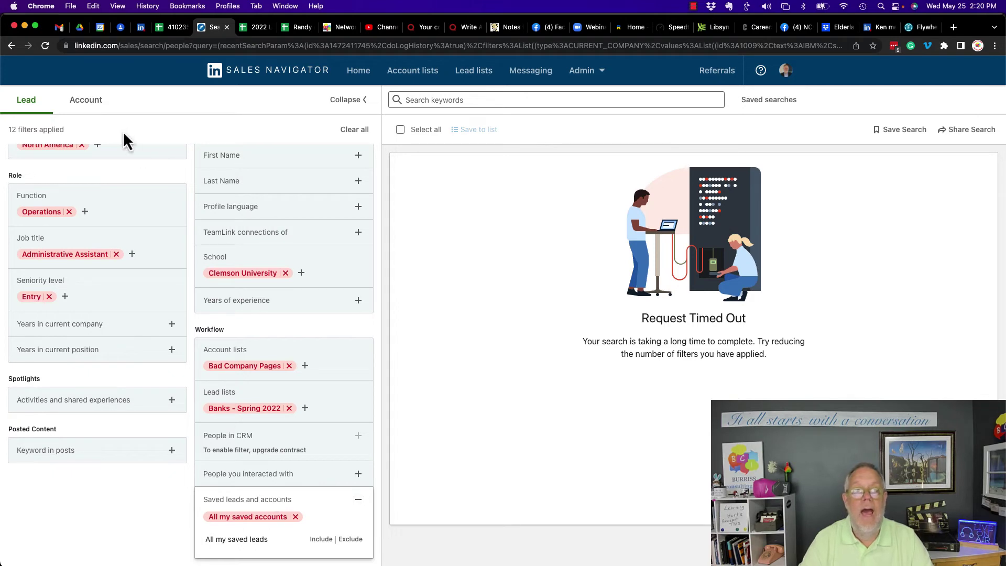
click(86, 102)
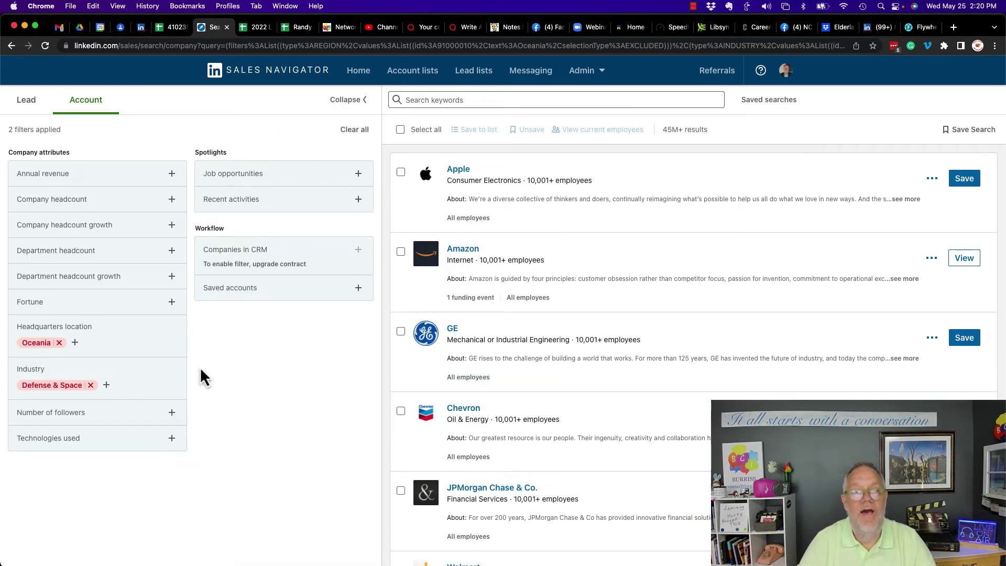
click(53, 179)
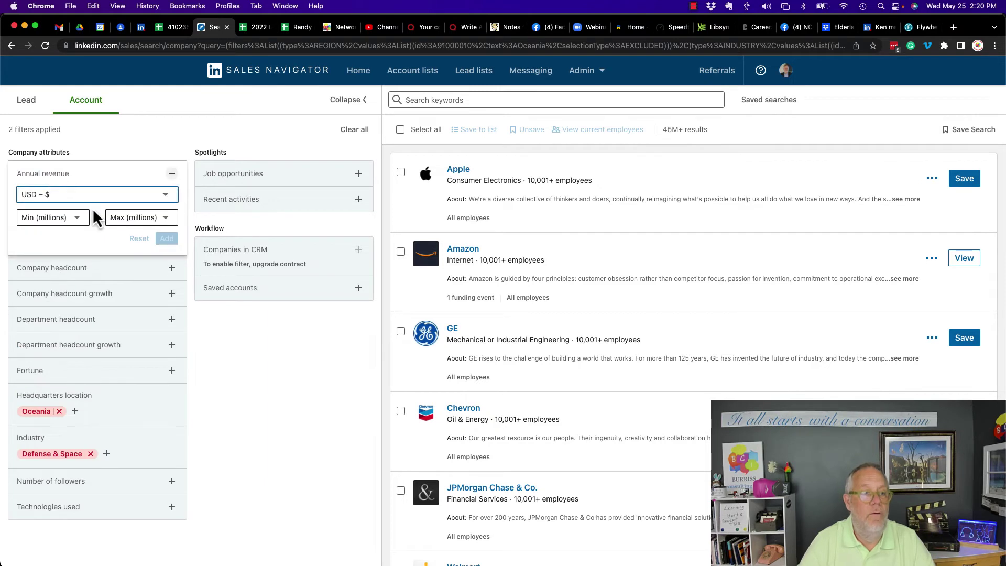
click(41, 219)
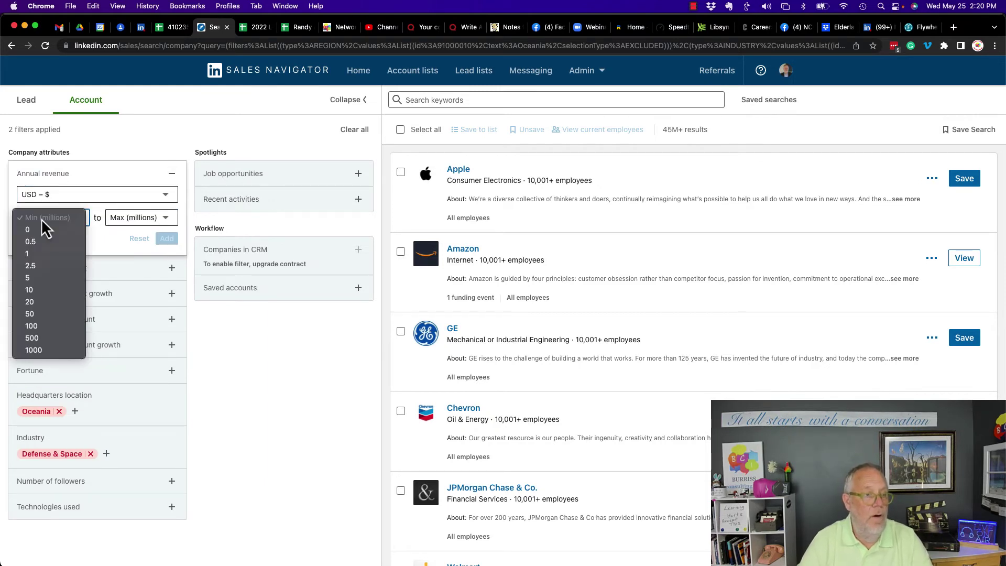
click(36, 256)
click(128, 217)
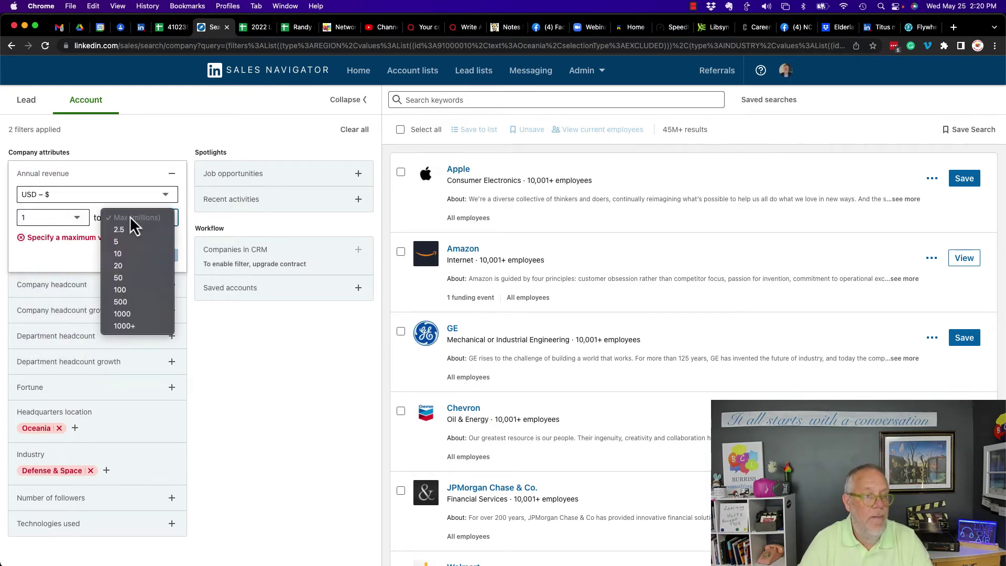
click(120, 266)
click(168, 237)
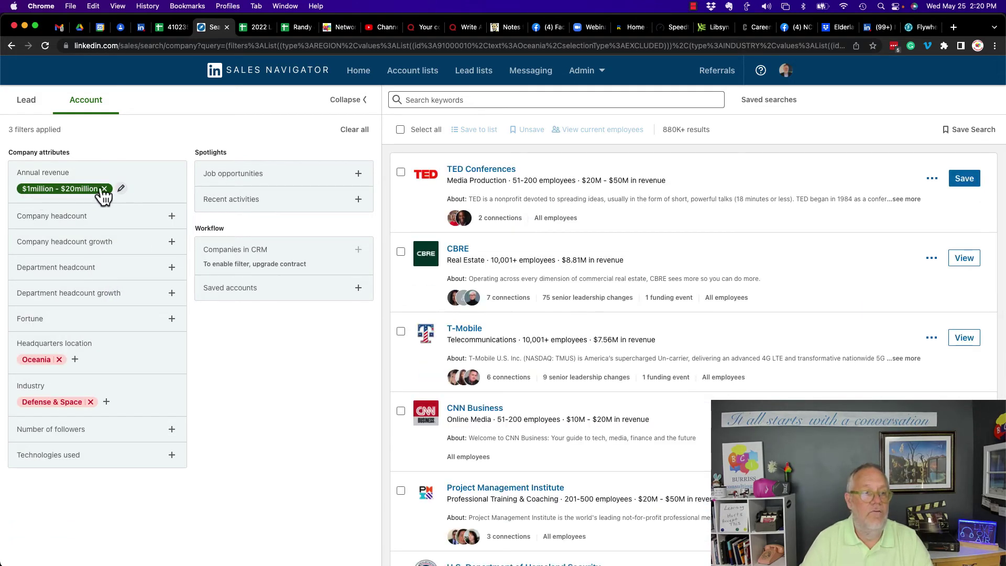
click(105, 189)
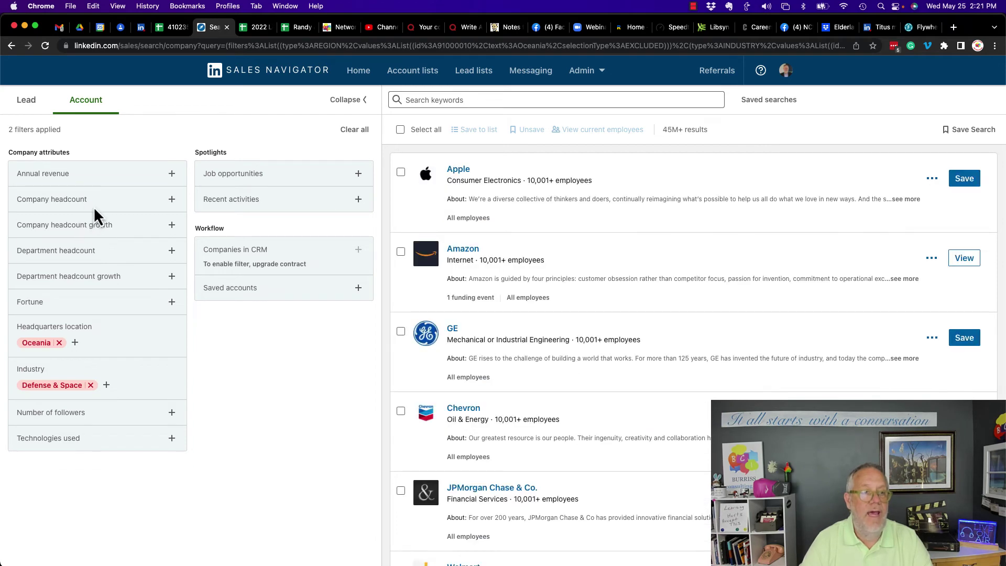
click(69, 203)
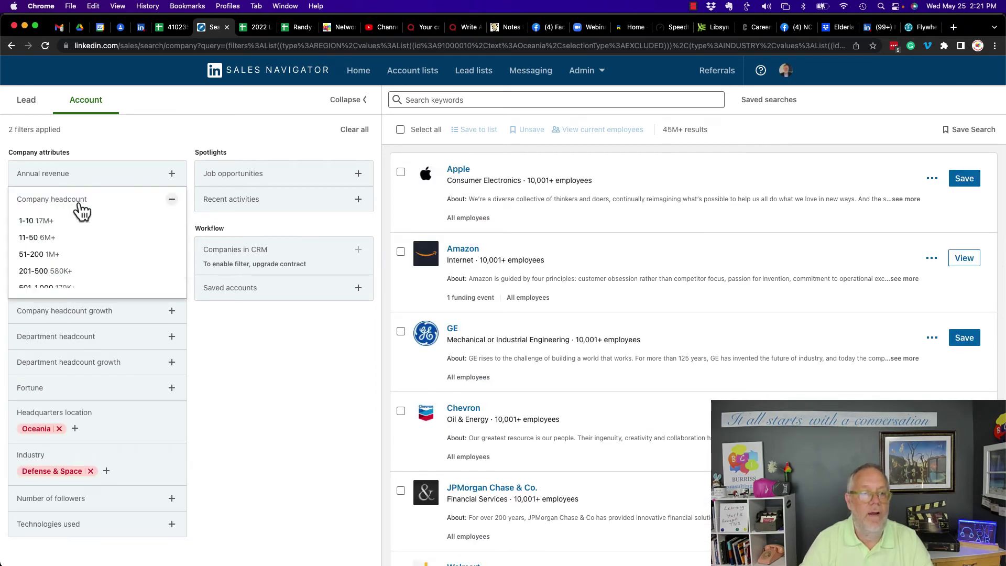
click(172, 206)
click(72, 224)
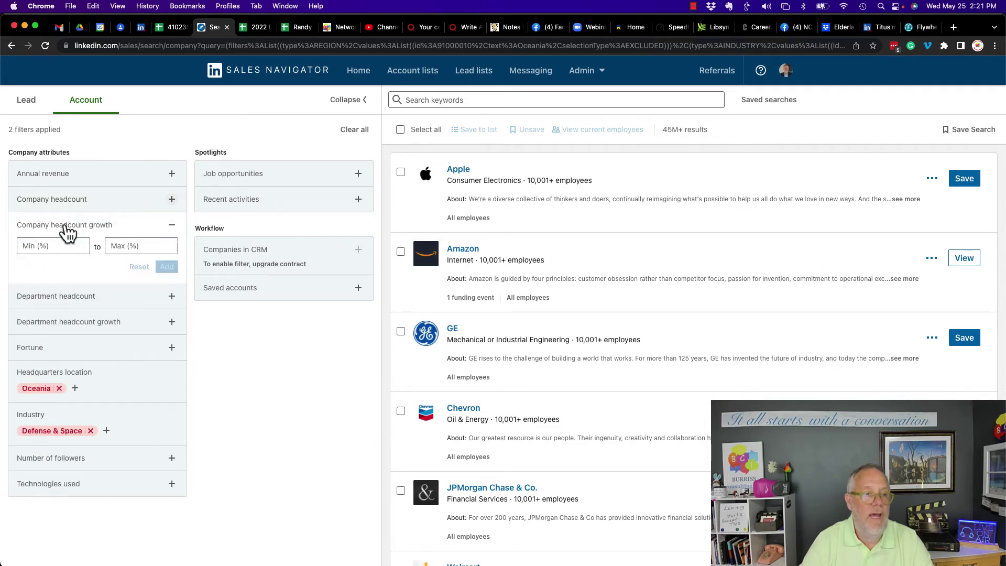
click(172, 227)
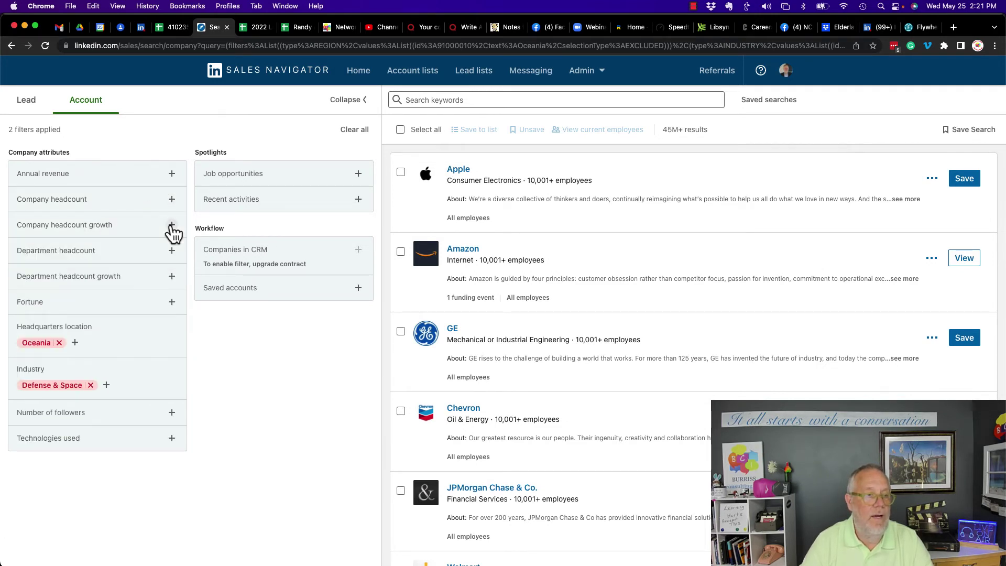
click(100, 278)
click(171, 276)
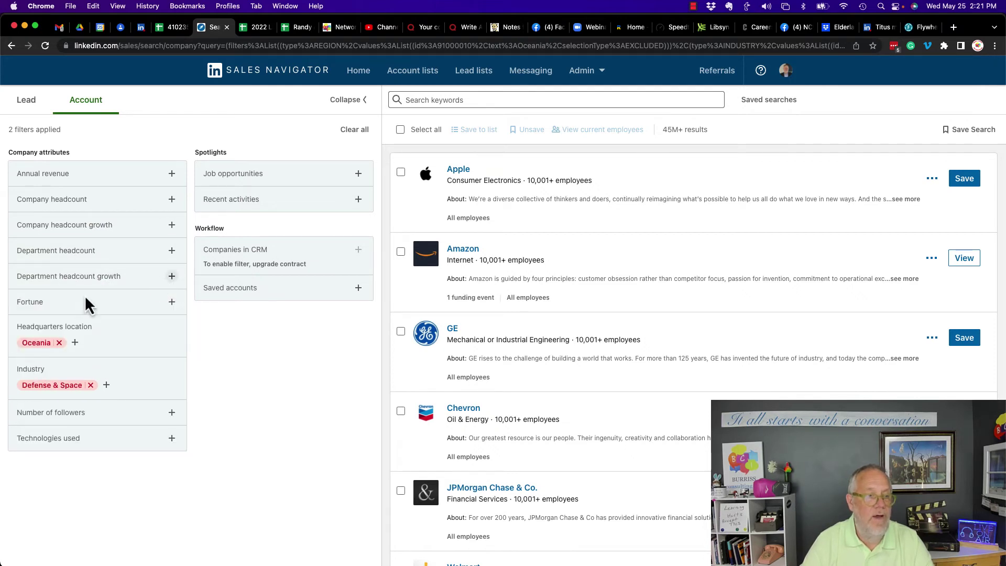
click(67, 310)
click(54, 328)
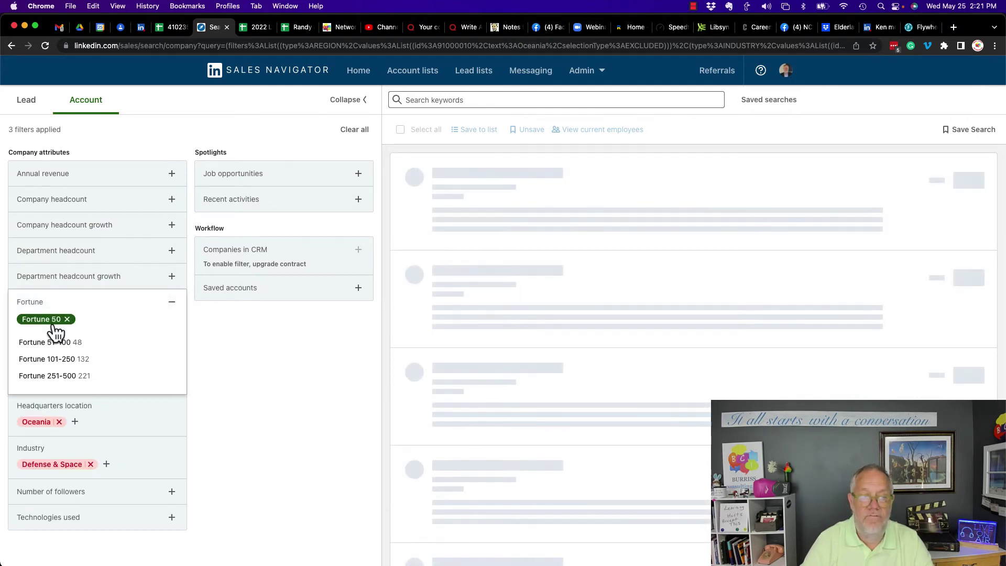
click(67, 319)
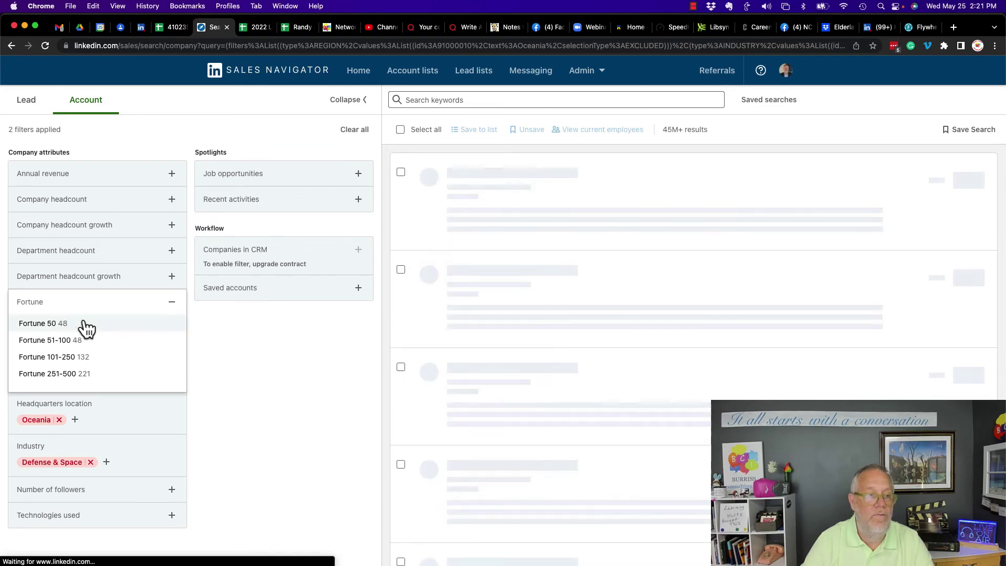
click(172, 302)
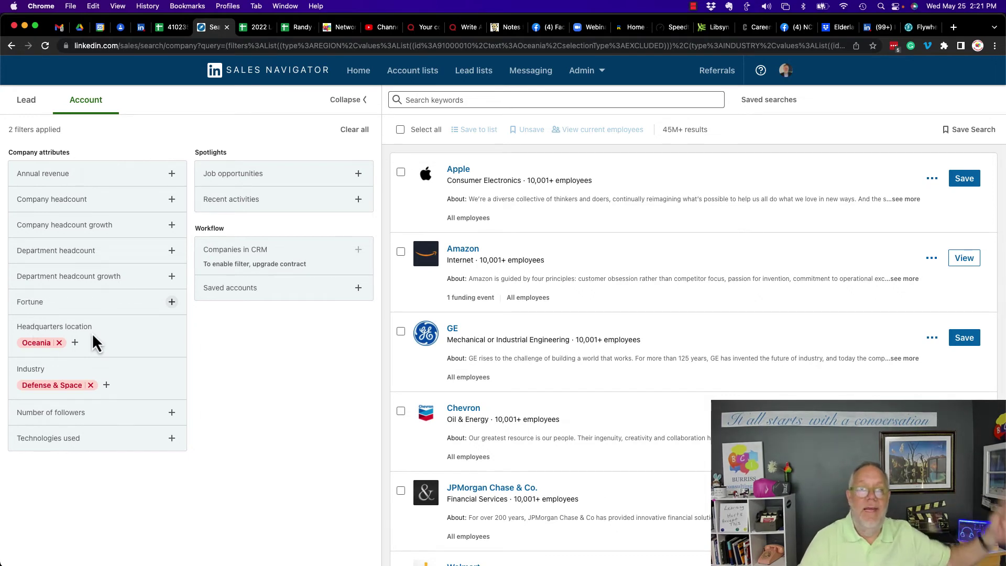
mouse_move(67, 344)
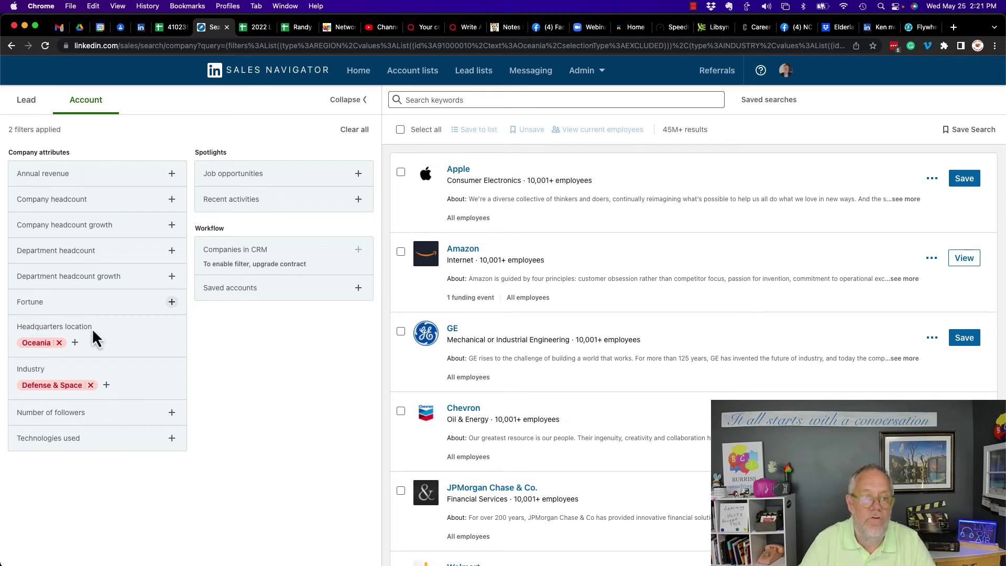
mouse_move(39, 378)
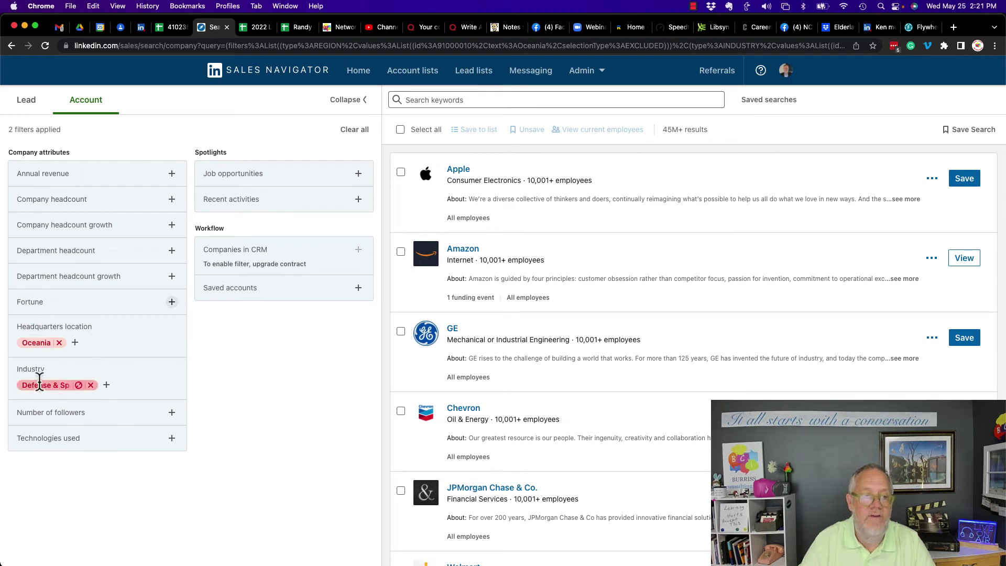
click(112, 417)
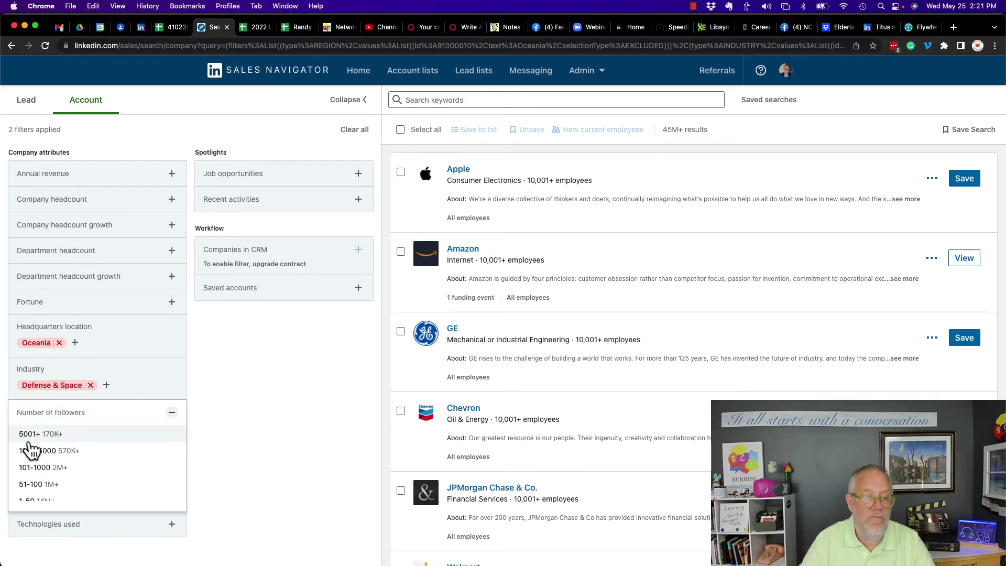
click(172, 415)
click(63, 439)
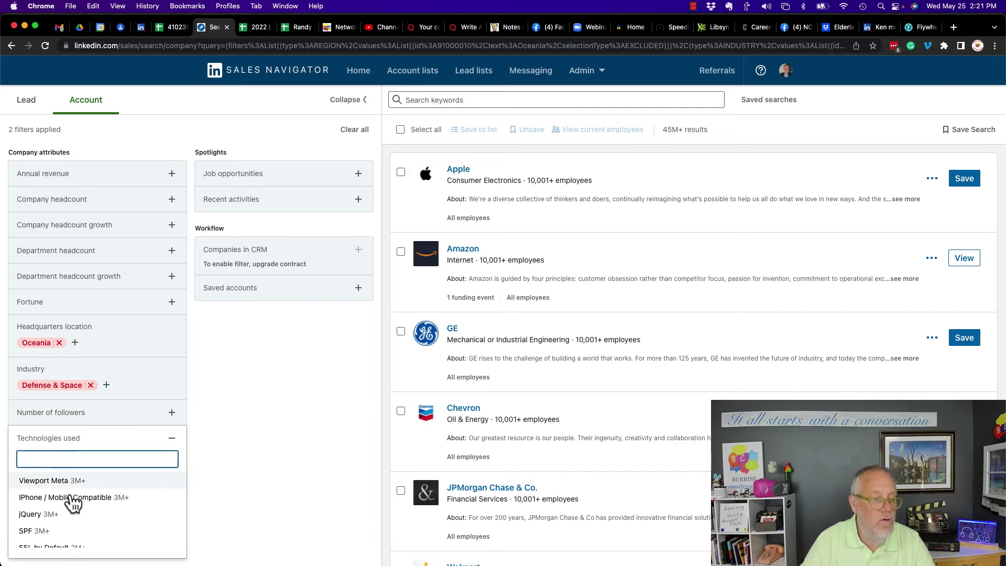
click(275, 184)
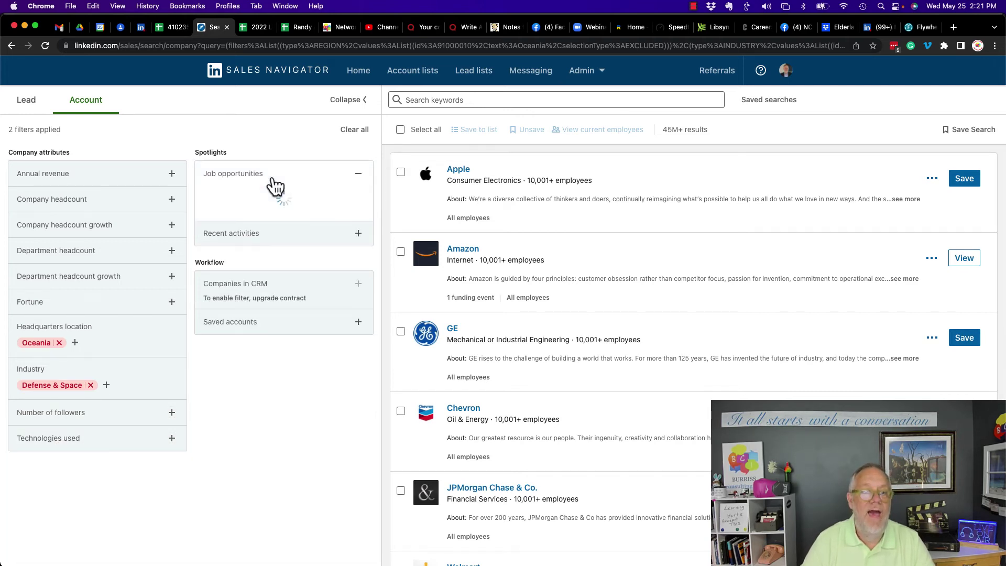
click(360, 175)
click(285, 204)
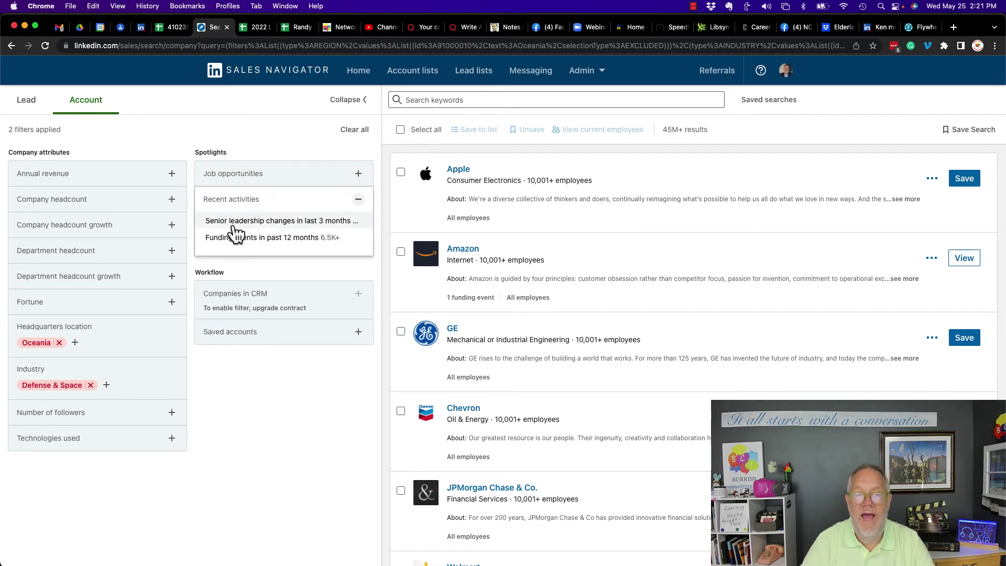
click(310, 222)
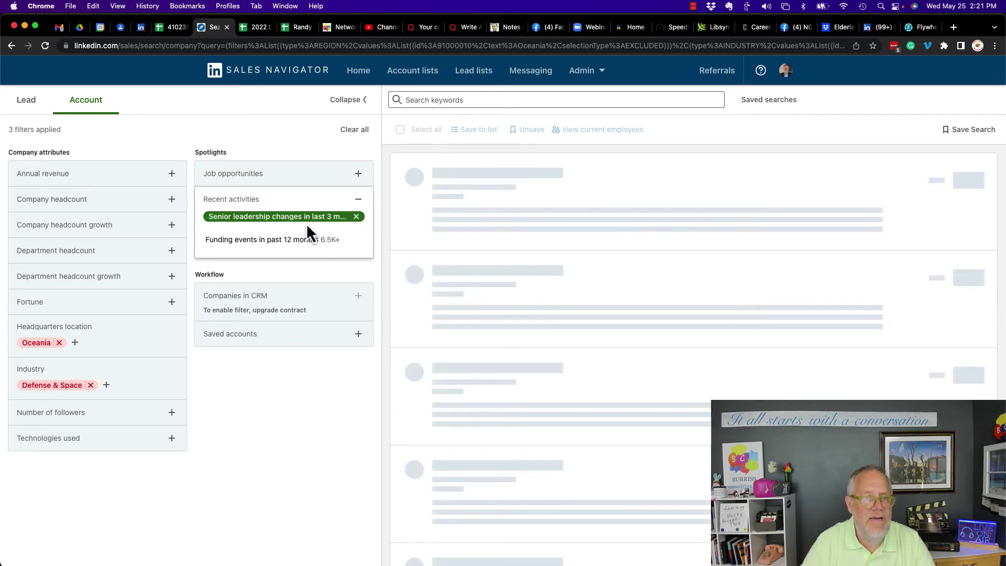
click(356, 217)
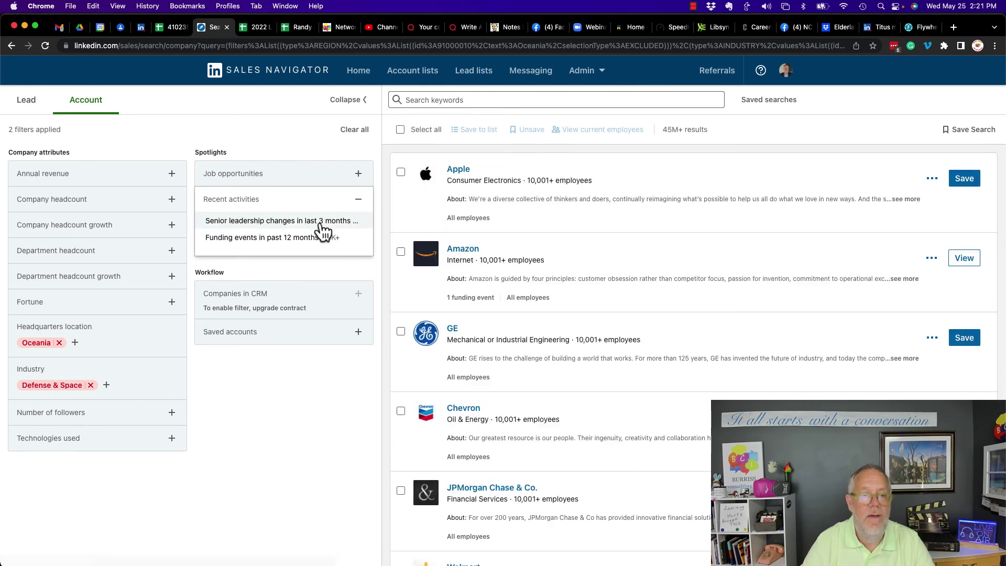
click(258, 239)
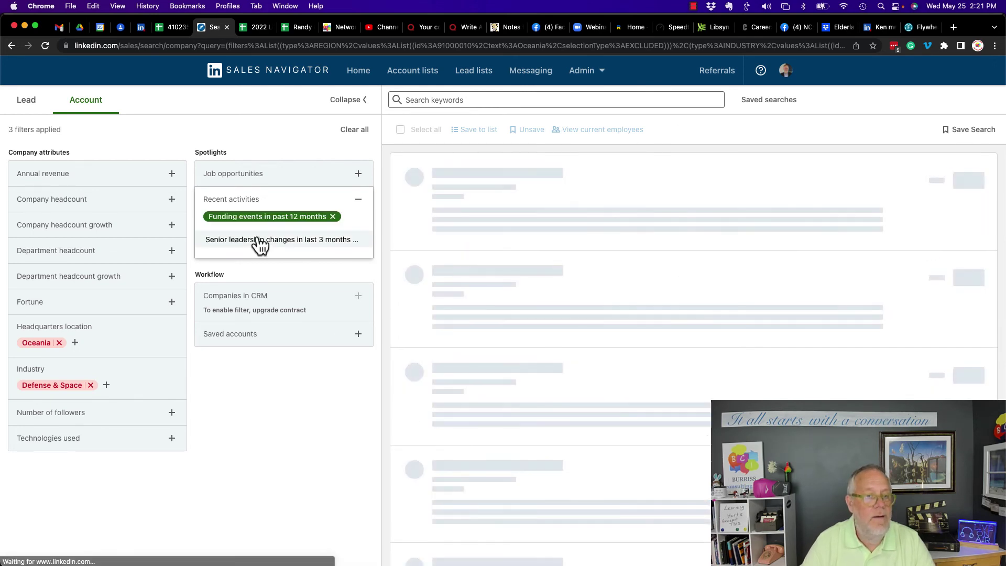
click(334, 219)
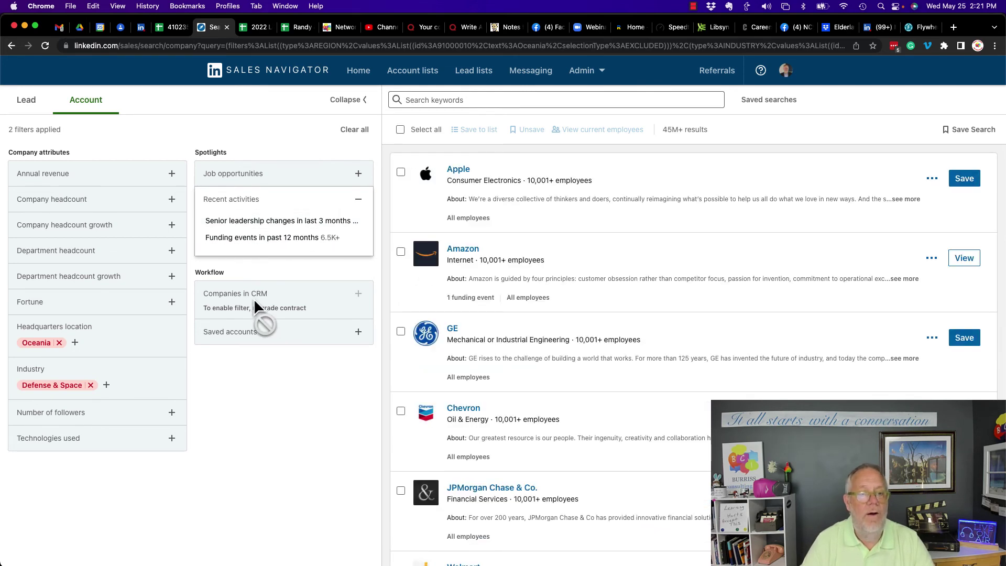
click(237, 345)
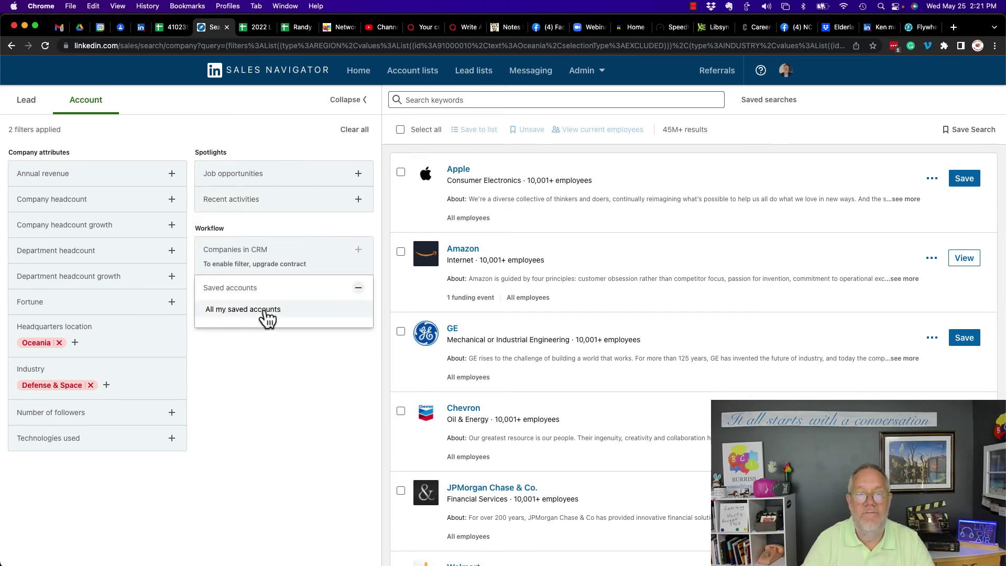
click(358, 290)
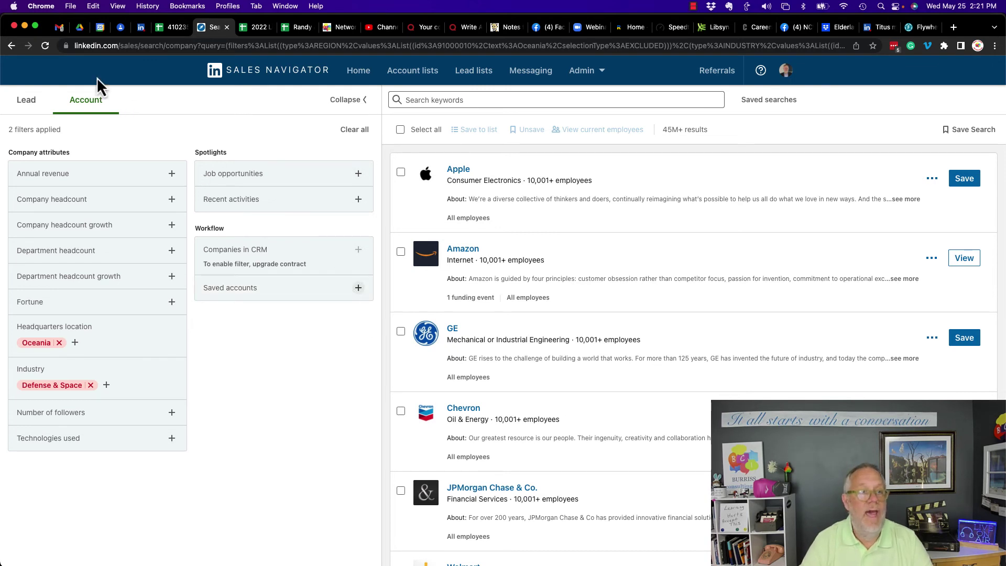